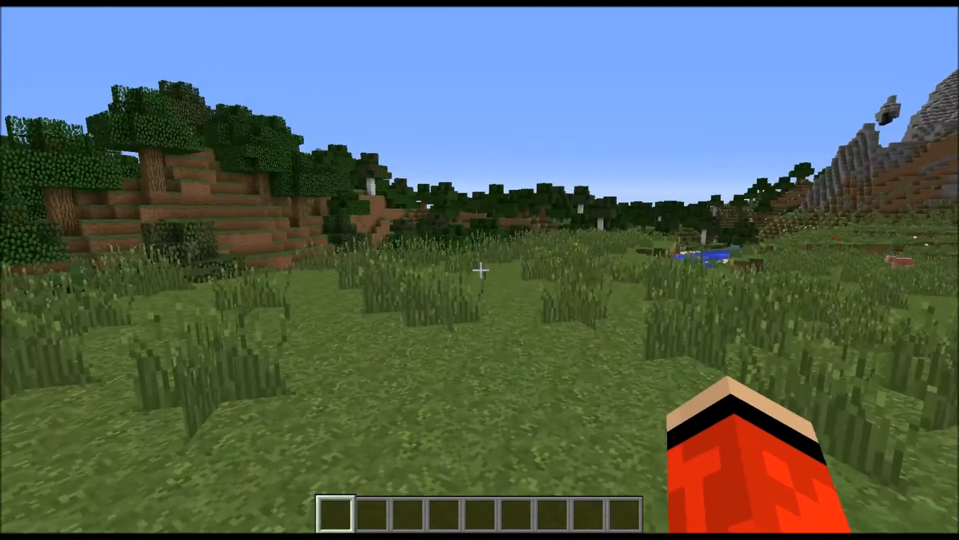
pyautogui.press('w')
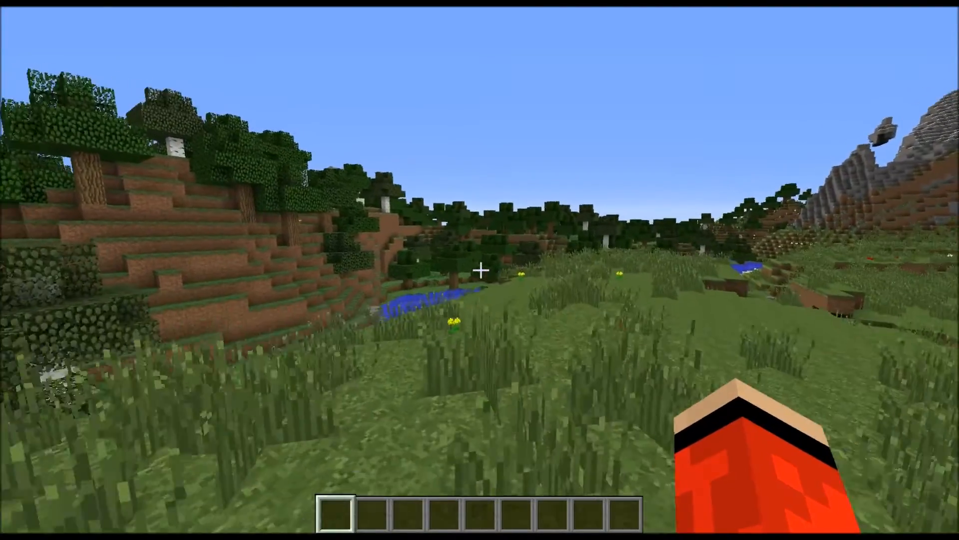
pyautogui.press('w')
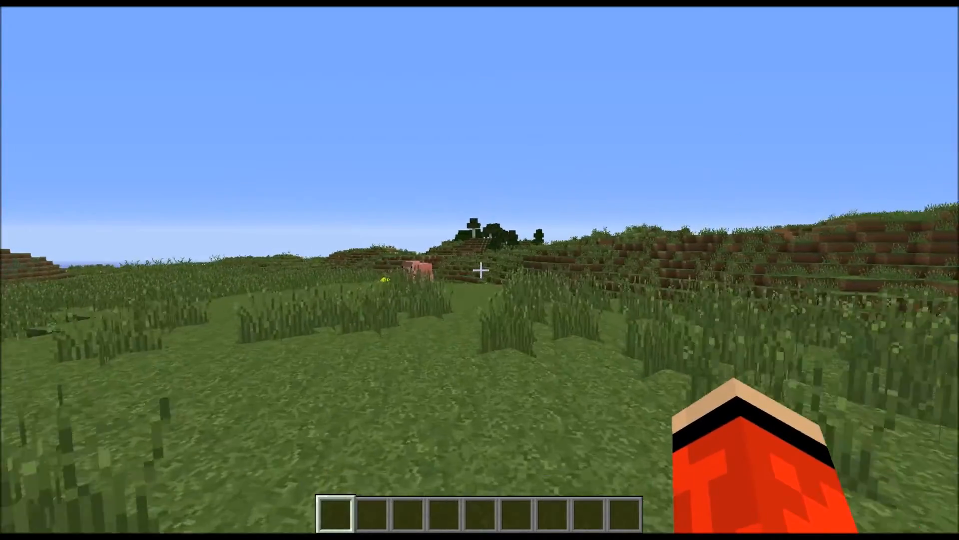
pyautogui.press('s')
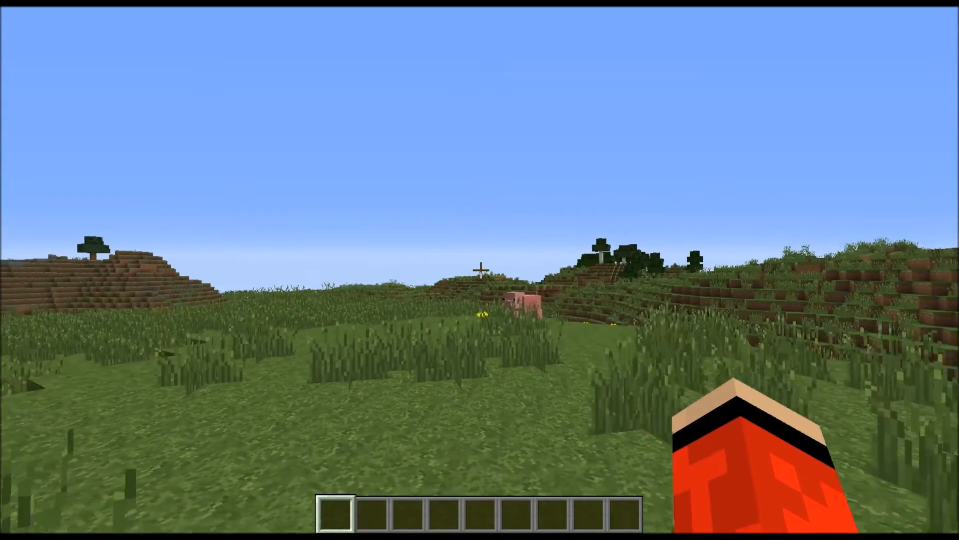
# List the server's installed plugins with the /pl command and check them in the chat.
pyautogui.press('/')
pyautogui.write('pl')
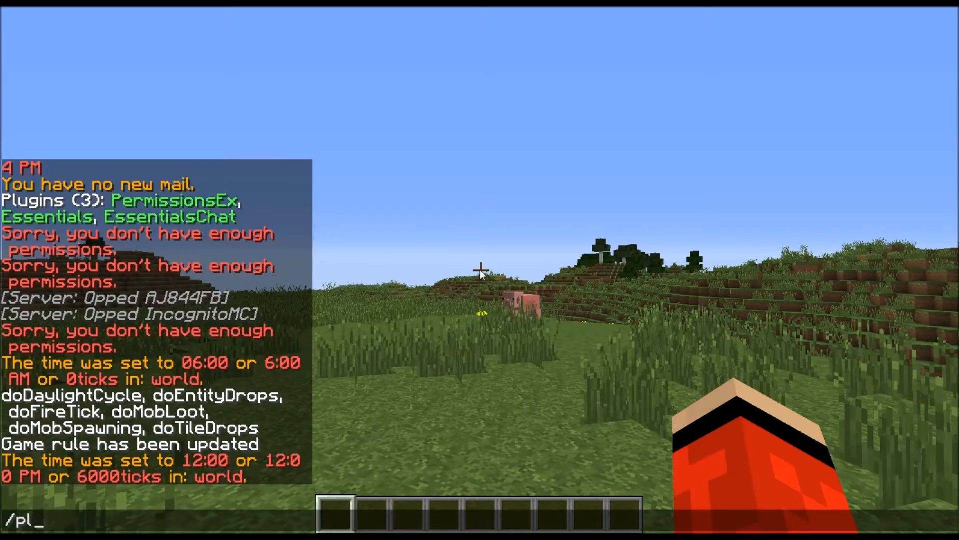
pyautogui.press('Return')
pyautogui.press('w')
pyautogui.press('t')
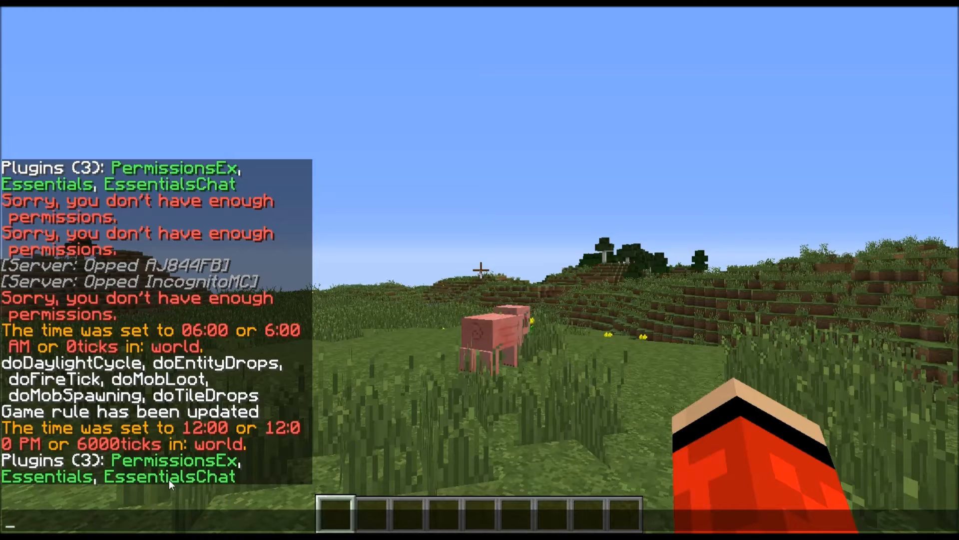
pyautogui.press('Escape')
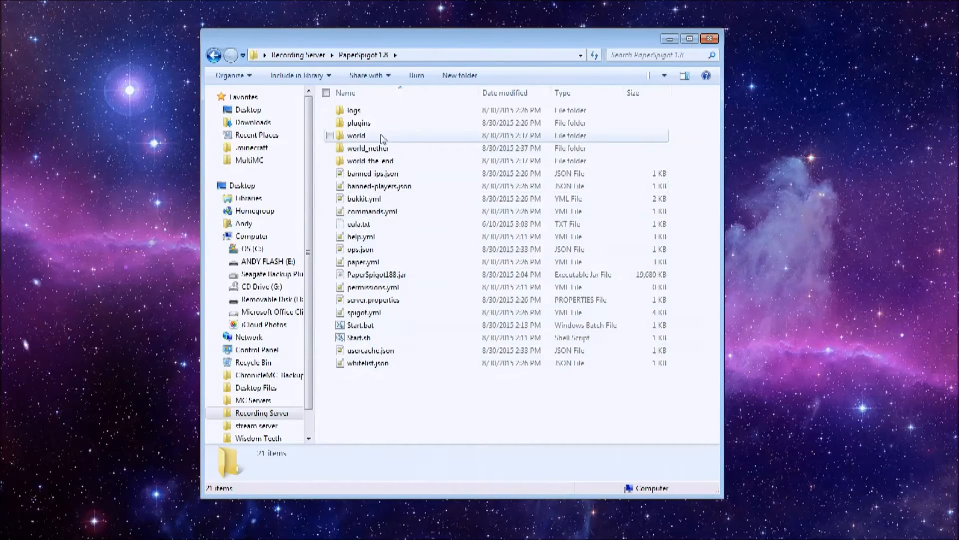
# Open permissions.yml from the server's plugins/PermissionsEx folder in Notepad++ and maximize the editor window.
pyautogui.doubleClick(402, 124)
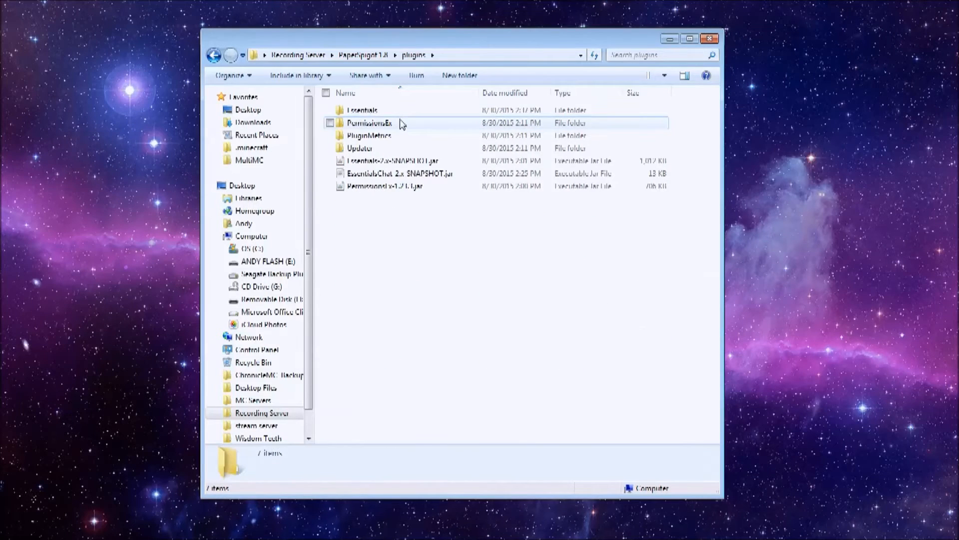
pyautogui.doubleClick(402, 123)
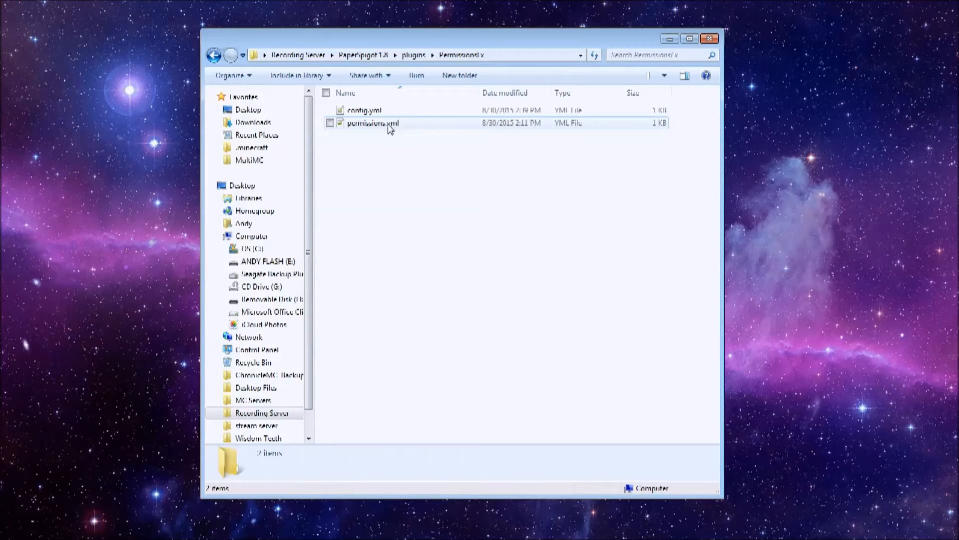
pyautogui.doubleClick(391, 128)
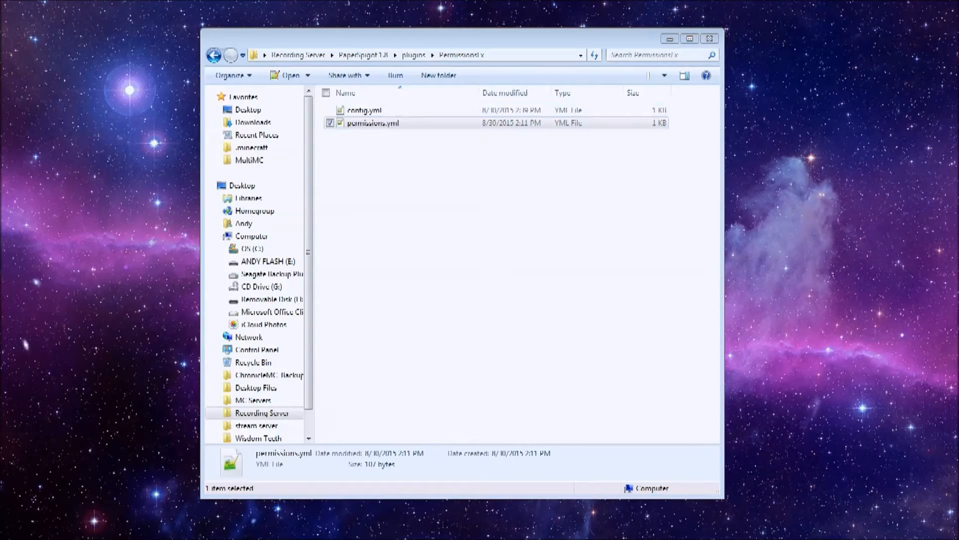
pyautogui.moveTo(0, 47); pyautogui.dragTo(331, 60)
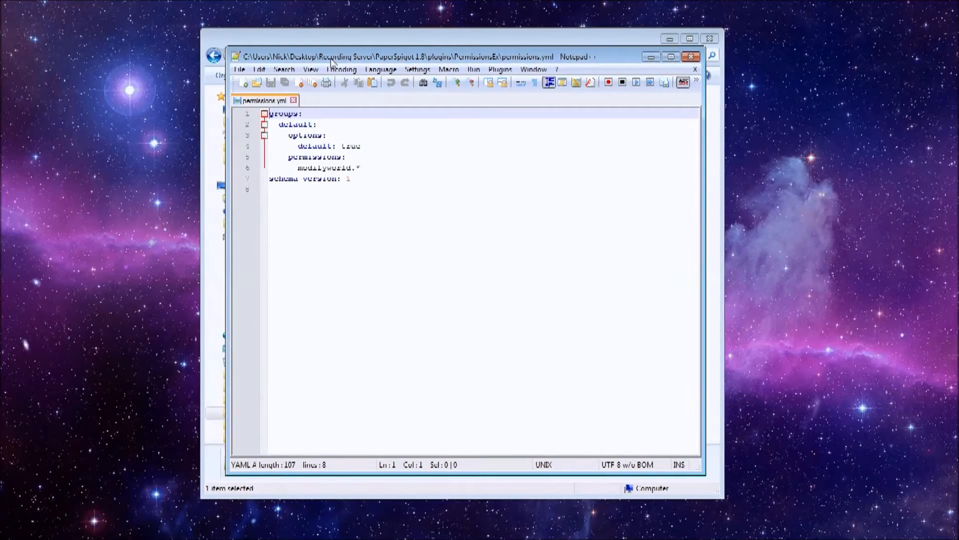
pyautogui.click(338, 39)
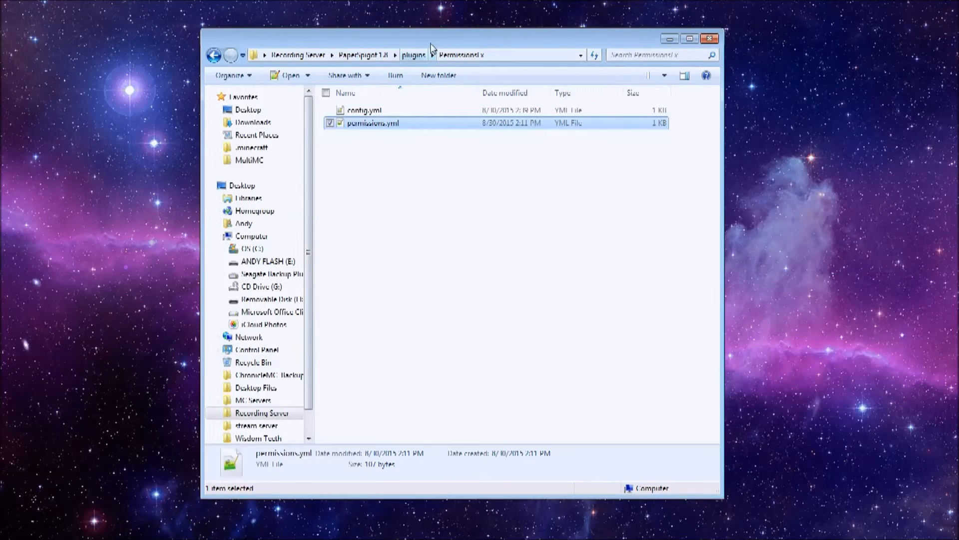
pyautogui.moveTo(425, 45); pyautogui.dragTo(420, 96)
pyautogui.click(434, 60)
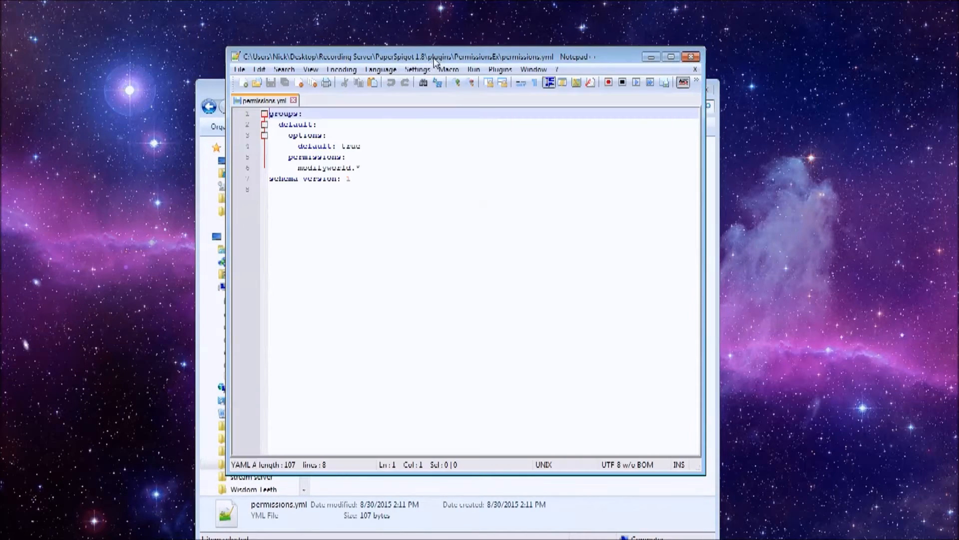
pyautogui.doubleClick(384, 59)
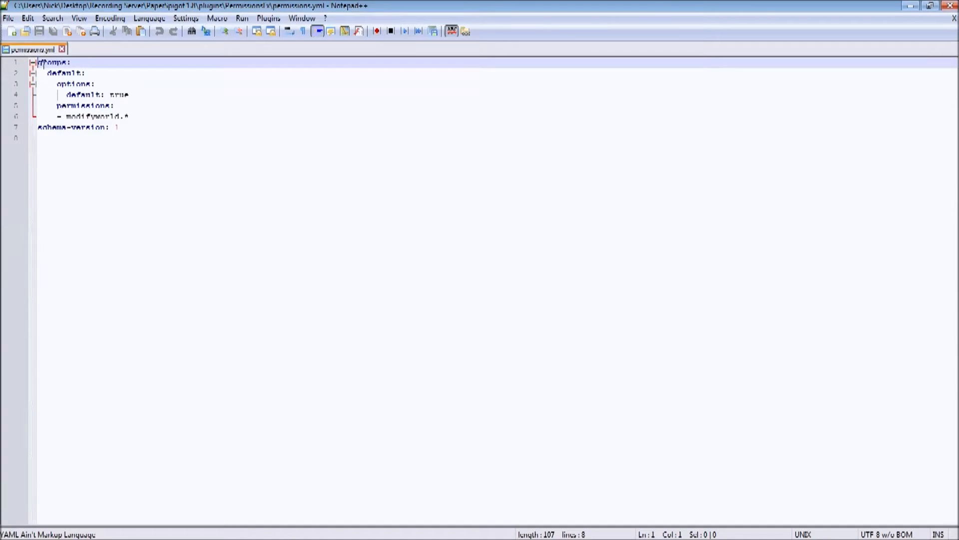
pyautogui.moveTo(39, 64); pyautogui.dragTo(79, 74)
pyautogui.doubleClick(79, 75)
pyautogui.click(97, 84)
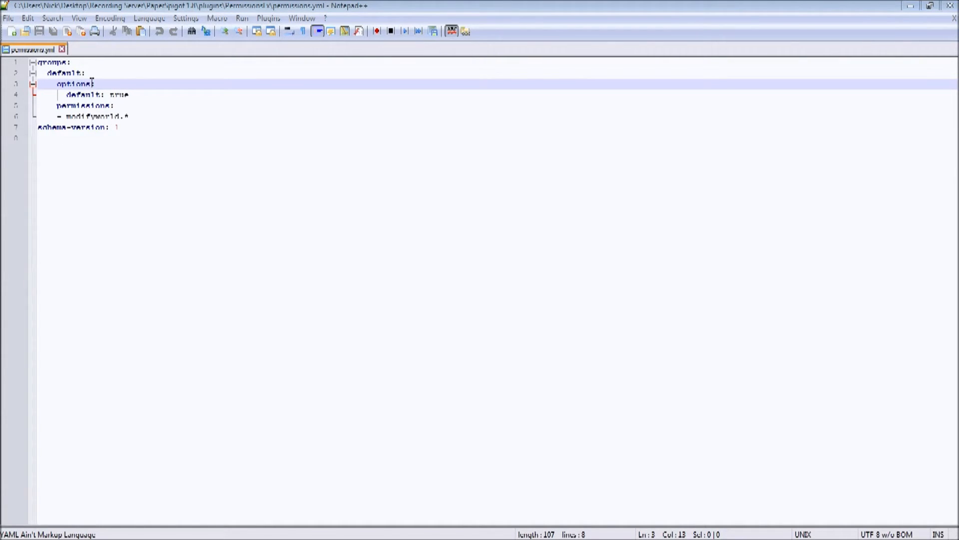
# Add a prefix option with an empty quoted value below "default: true" in the default group's options.
pyautogui.click(134, 96)
pyautogui.press('Return')
pyautogui.press('BackSpace')
pyautogui.press('BackSpace')
pyautogui.press('BackSpace')
pyautogui.press('BackSpace')
pyautogui.press('BackSpace')
pyautogui.press('BackSpace')
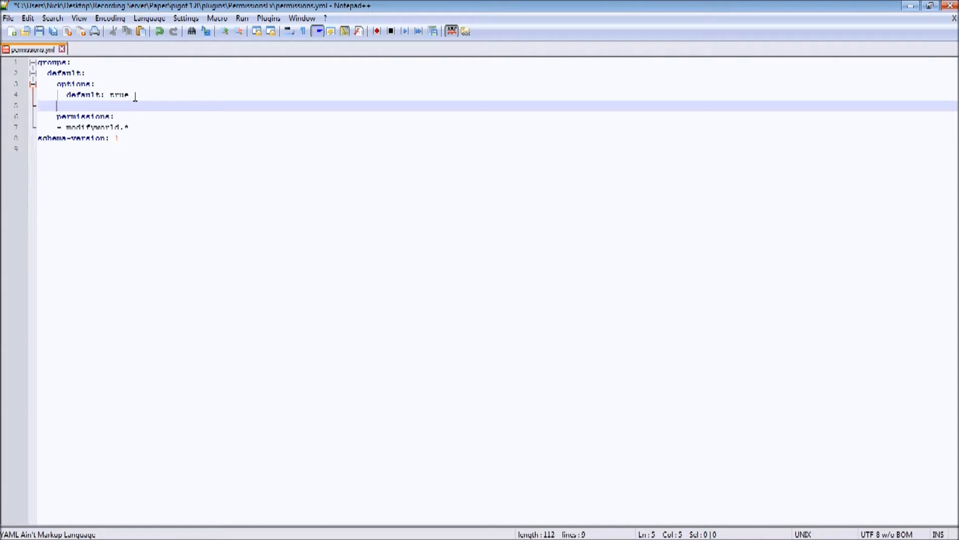
pyautogui.write("prefix: ''")
# Fill in the default group's prefix as '&0[&7Member&0] &f'.
pyautogui.press('Left')
pyautogui.write('&')
pyautogui.write('0[&7')
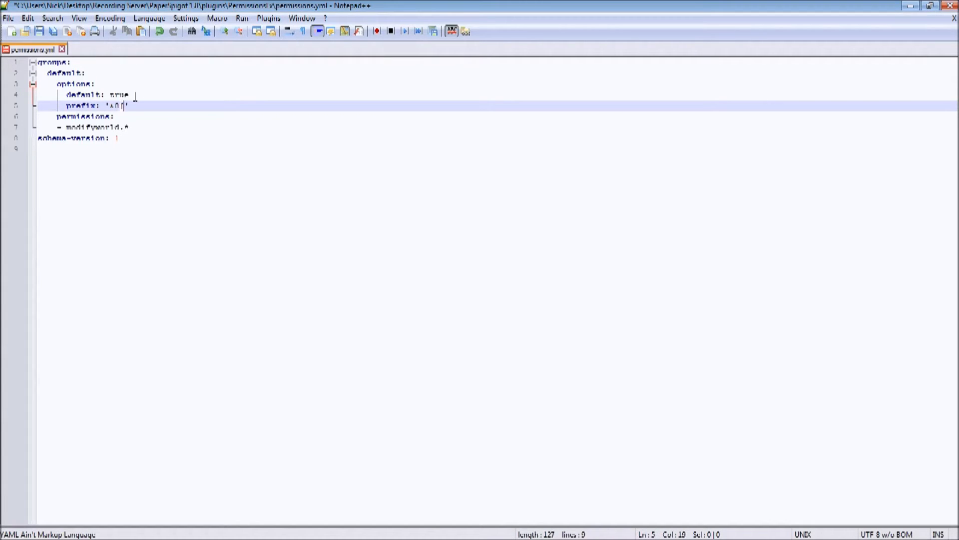
pyautogui.write('Member&')
pyautogui.press('BackSpace')
pyautogui.write('&0] &')
pyautogui.press('Left')
pyautogui.press('Right')
pyautogui.press('Left')
pyautogui.press('Right')
pyautogui.press('Left')
pyautogui.press('Left')
pyautogui.press('Left')
pyautogui.press('Left')
pyautogui.press('Left')
pyautogui.press('Left')
pyautogui.press('Left')
pyautogui.press('Left')
pyautogui.press('Left')
pyautogui.press('Left')
pyautogui.press('Left')
pyautogui.press('Left')
pyautogui.press('Left')
pyautogui.press('Left')
pyautogui.press('Left')
pyautogui.press('Left')
pyautogui.press('Left')
pyautogui.press('Right')
pyautogui.press('Right')
pyautogui.press('Right')
pyautogui.press('Right')
pyautogui.press('Right')
pyautogui.press('Right')
pyautogui.press('Right')
pyautogui.press('Right')
pyautogui.press('Right')
pyautogui.press('Right')
pyautogui.press('Right')
pyautogui.press('Right')
pyautogui.press('Right')
pyautogui.press('Right')
pyautogui.press('Right')
pyautogui.press('Right')
# Add a rank option with the value '1000' below the prefix in the default group.
pyautogui.press('Return')
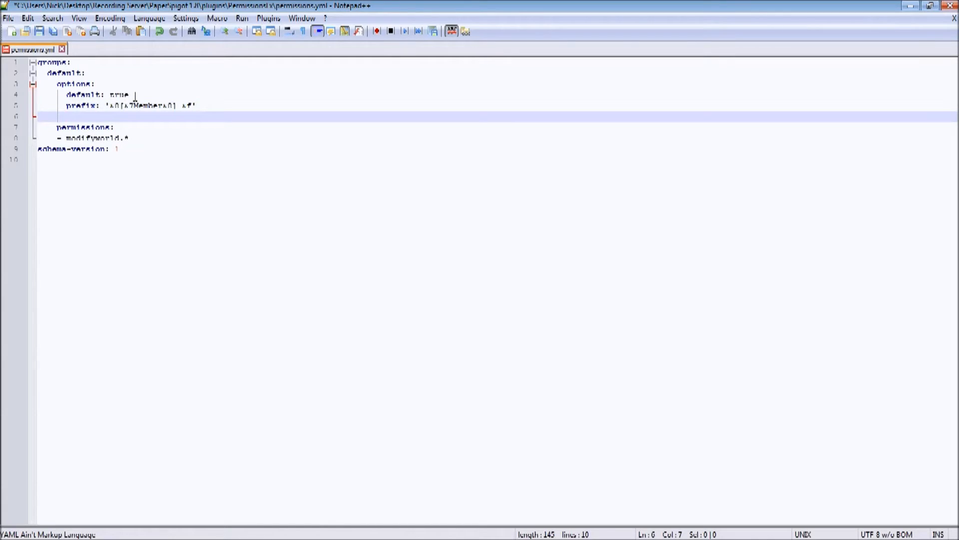
pyautogui.press('BackSpace')
pyautogui.press('BackSpace')
pyautogui.press('BackSpace')
pyautogui.press('BackSpace')
pyautogui.press('BackSpace')
pyautogui.press('BackSpace')
pyautogui.write('rank:')
pyautogui.write('1000')
# Replace the default group's modifyworld.* permission with essentials.help.
pyautogui.press('Down')
pyautogui.press('Down')
pyautogui.press('End')
pyautogui.press('BackSpace')
pyautogui.press('BackSpace')
pyautogui.press('BackSpace')
pyautogui.press('BackSpace')
pyautogui.press('BackSpace')
pyautogui.press('BackSpace')
pyautogui.press('BackSpace')
pyautogui.press('BackSpace')
pyautogui.press('BackSpace')
pyautogui.press('BackSpace')
pyautogui.press('BackSpace')
pyautogui.press('BackSpace')
pyautogui.press('BackSpace')
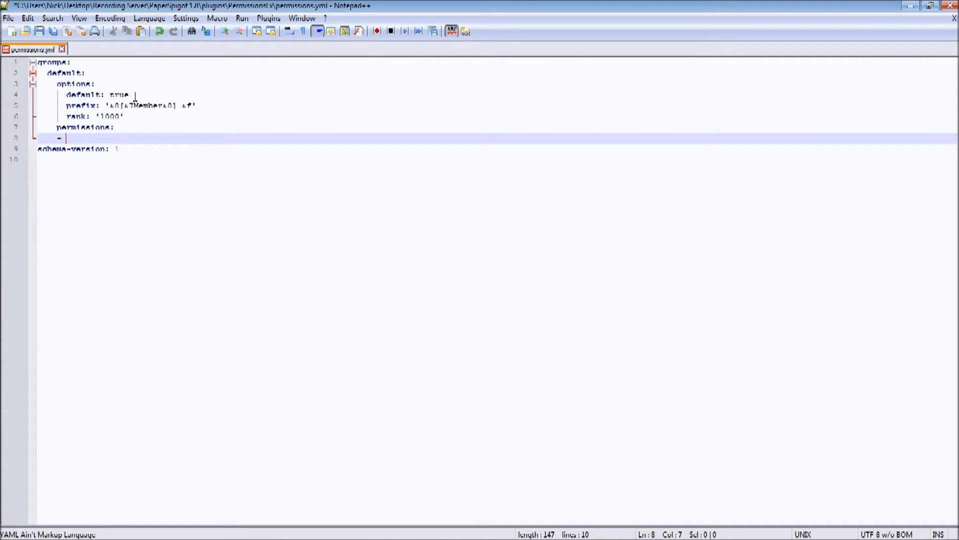
pyautogui.write('essentials.help')
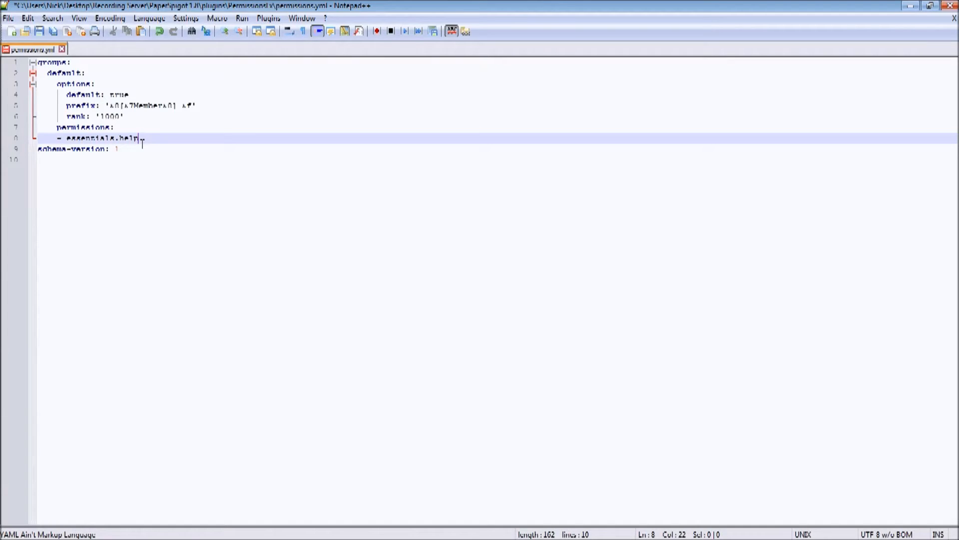
pyautogui.press('Return')
pyautogui.write('in')
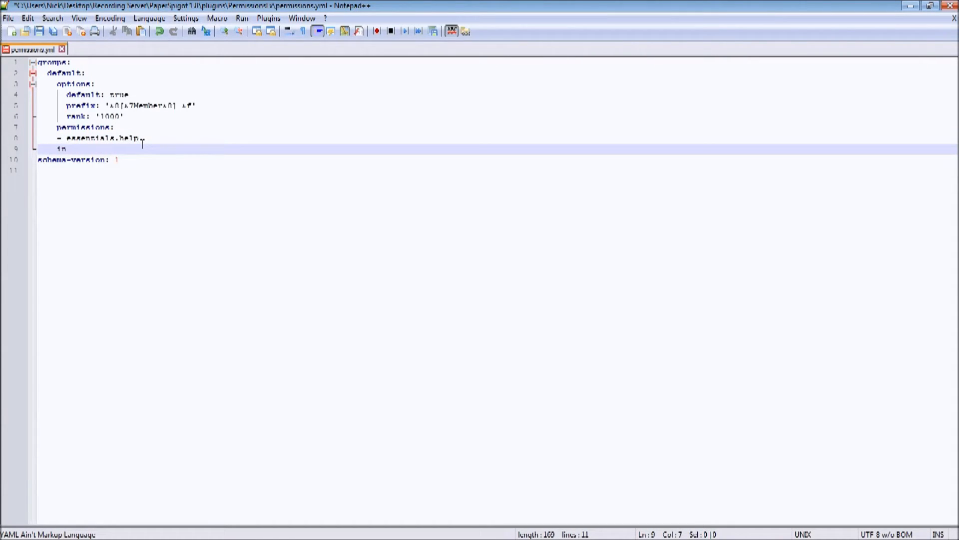
pyautogui.press('BackSpace')
pyautogui.press('BackSpace')
pyautogui.press('BackSpace')
pyautogui.press('BackSpace')
pyautogui.press('BackSpace')
pyautogui.press('BackSpace')
pyautogui.press('BackSpace')
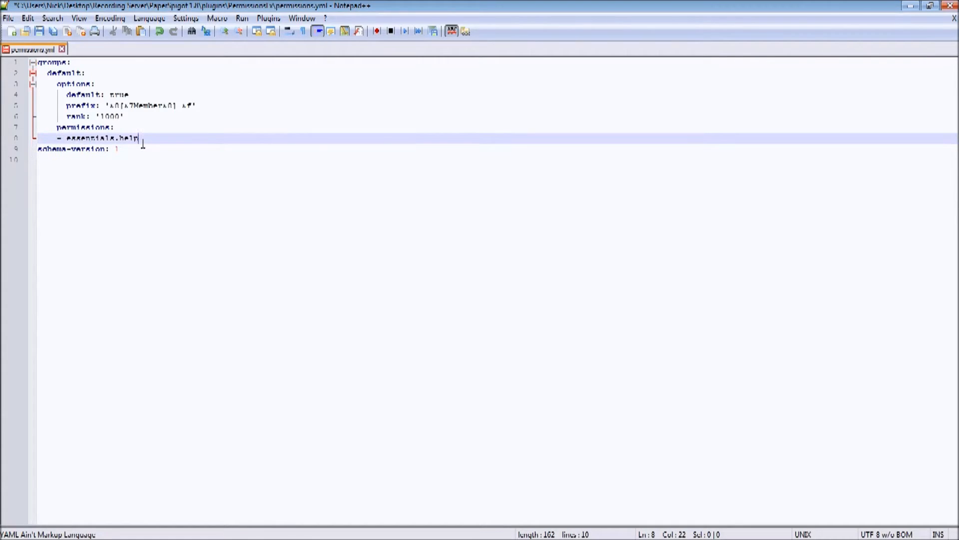
# Duplicate the whole default group block directly below itself and rename the copy donator.
pyautogui.moveTo(150, 138); pyautogui.dragTo(138, 63)
pyautogui.hotkey('ctrl', 'c')
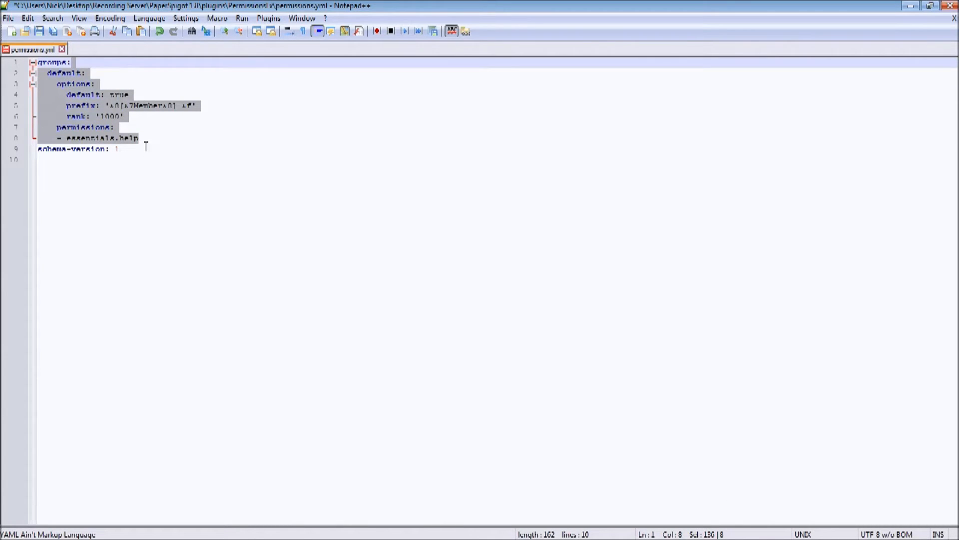
pyautogui.click(145, 139)
pyautogui.hotkey('ctrl', 'v')
pyautogui.moveTo(82, 149); pyautogui.dragTo(50, 152)
pyautogui.write('donator')
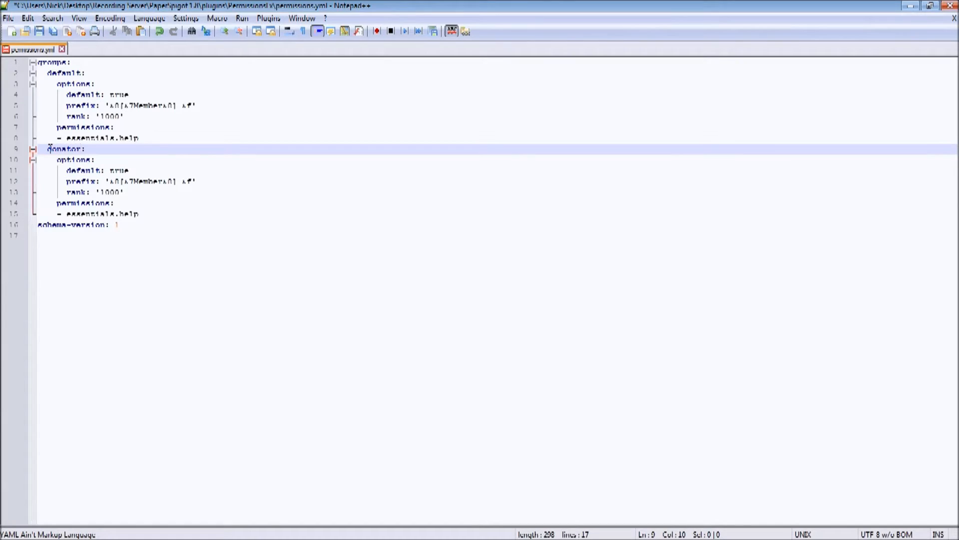
# Set the donator group's default option to false.
pyautogui.press('Down')
# Change the donator group's prefix to '&0[&bDonator&0] &f'.
pyautogui.press('Down')
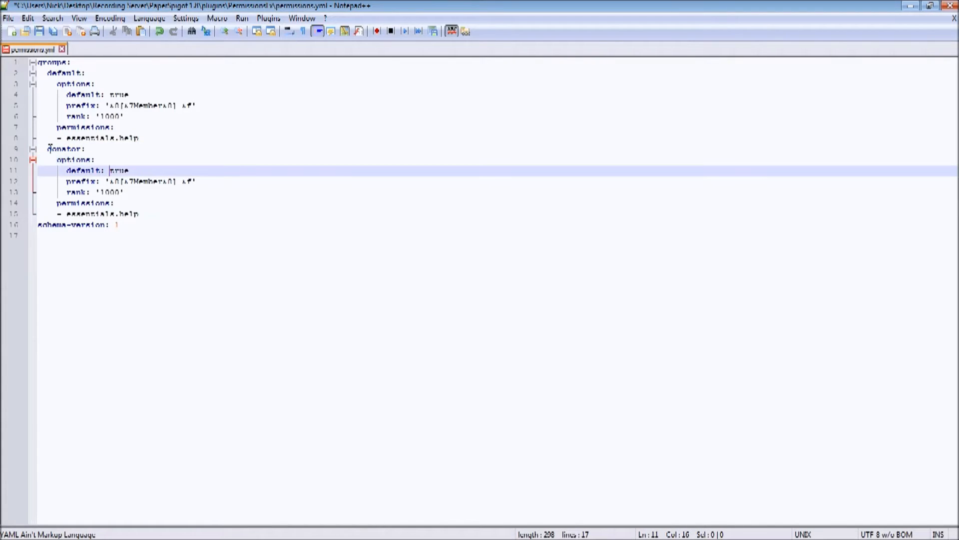
pyautogui.press('End')
pyautogui.press('BackSpace')
pyautogui.press('BackSpace')
pyautogui.press('BackSpace')
pyautogui.press('BackSpace')
pyautogui.write('false')
pyautogui.press('Home')
pyautogui.press('Right')
pyautogui.press('Right')
pyautogui.press('Right')
pyautogui.press('Right')
pyautogui.press('Down')
pyautogui.press('Right')
pyautogui.press('Right')
pyautogui.press('Right')
pyautogui.press('Right')
pyautogui.press('Right')
pyautogui.press('Up')
pyautogui.press('Down')
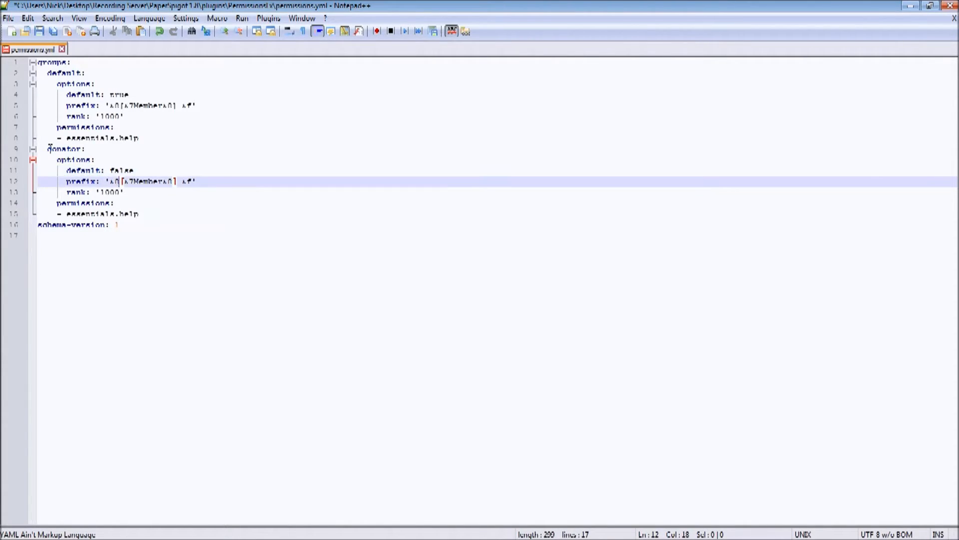
pyautogui.press('Up')
# Set the donator group's rank to '900'.
pyautogui.press('Down')
pyautogui.press('Right')
pyautogui.press('Right')
pyautogui.press('Right')
pyautogui.press('Right')
pyautogui.press('Right')
pyautogui.press('Right')
pyautogui.press('Right')
pyautogui.press('Right')
pyautogui.press('Right')
pyautogui.press('Right')
pyautogui.press('Left')
pyautogui.press('BackSpace')
pyautogui.press('BackSpace')
pyautogui.press('BackSpace')
pyautogui.press('BackSpace')
pyautogui.press('BackSpace')
pyautogui.press('BackSpace')
pyautogui.press('BackSpace')
pyautogui.write('bDonator')
pyautogui.press('Down')
pyautogui.press('Left')
pyautogui.press('BackSpace')
pyautogui.press('BackSpace')
pyautogui.press('BackSpace')
pyautogui.press('BackSpace')
pyautogui.press('BackSpace')
pyautogui.write("'")
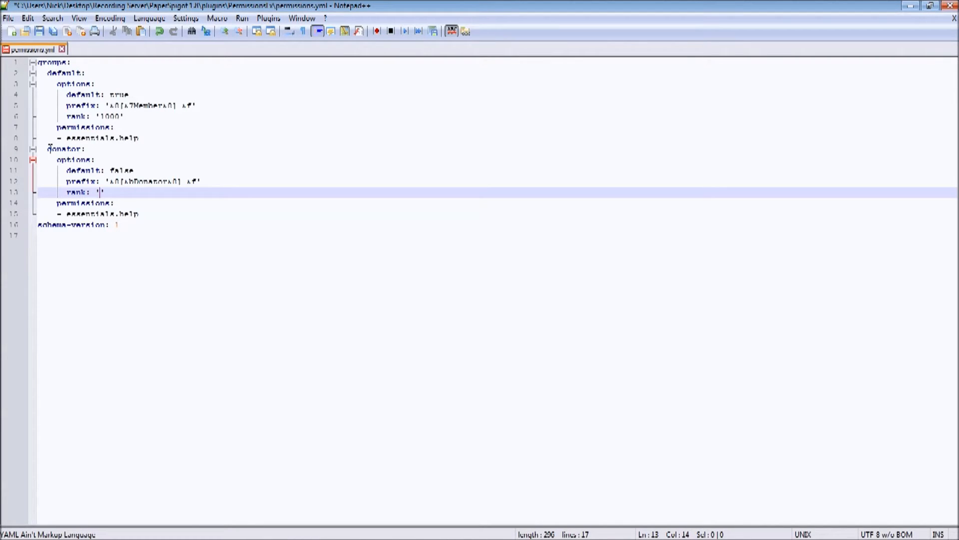
pyautogui.write('900')
# Change the donator group's permission to essentials.kit.
pyautogui.press('Down')
pyautogui.press('Down')
pyautogui.press('Right')
pyautogui.press('Right')
pyautogui.press('Right')
pyautogui.press('Right')
pyautogui.press('Right')
pyautogui.press('BackSpace')
pyautogui.press('BackSpace')
pyautogui.press('BackSpace')
pyautogui.press('BackSpace')
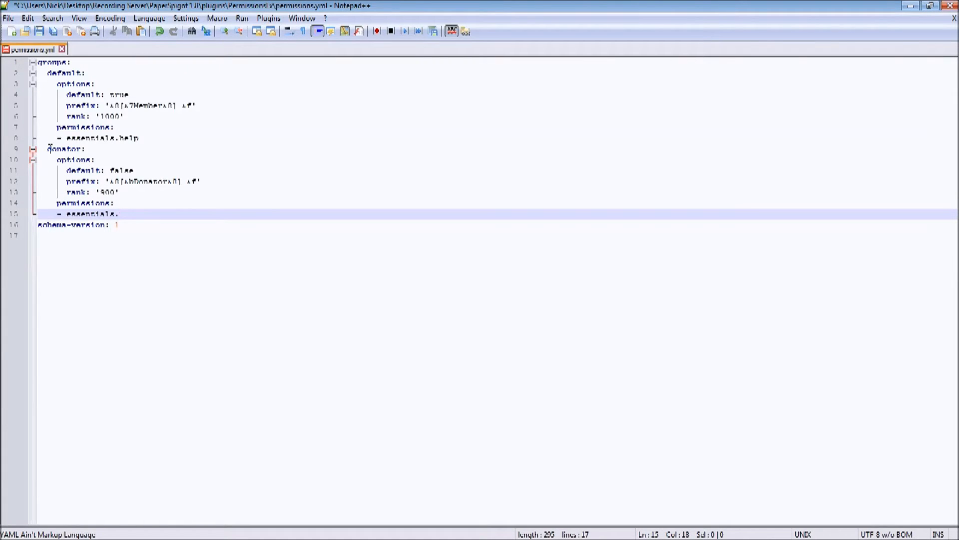
pyautogui.write('kit')
# Add an inheritance section to the donator group below its permissions, with default as the inherited group.
pyautogui.press('Return')
pyautogui.write('in')
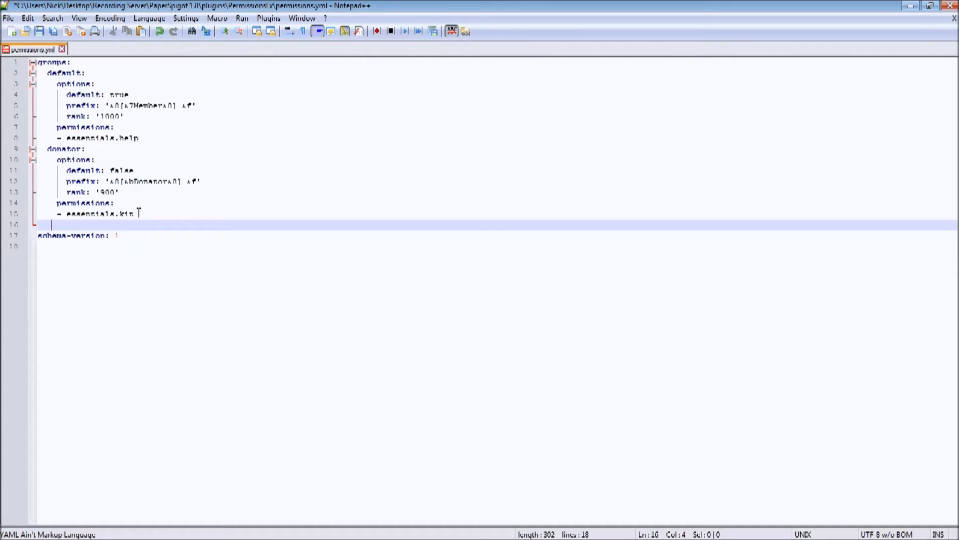
pyautogui.write('her')
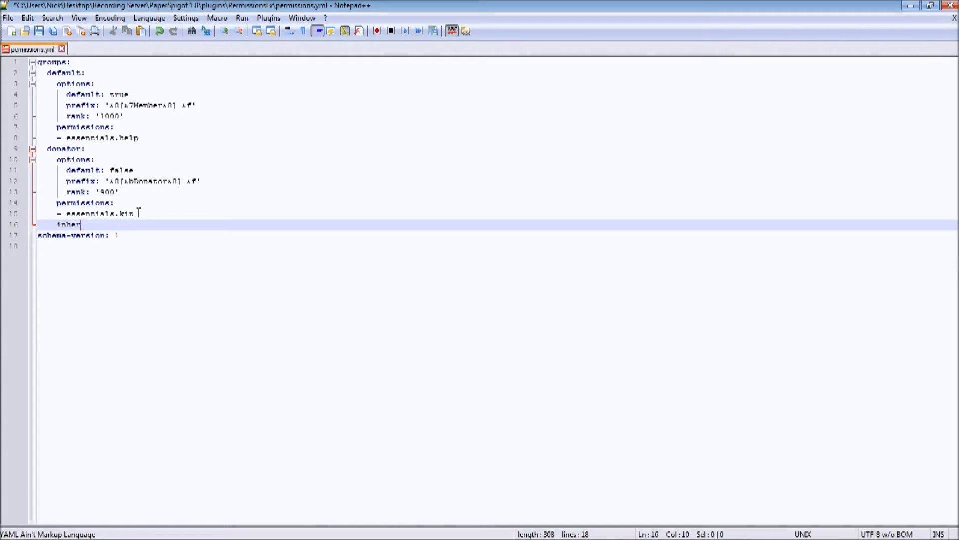
pyautogui.write('itance:')
pyautogui.press('Return')
pyautogui.write('- ')
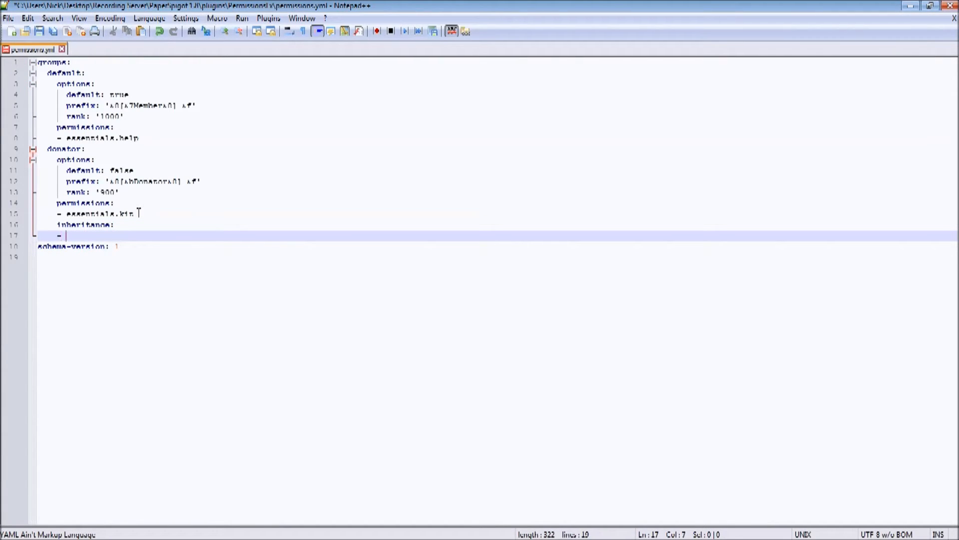
pyautogui.write('d')
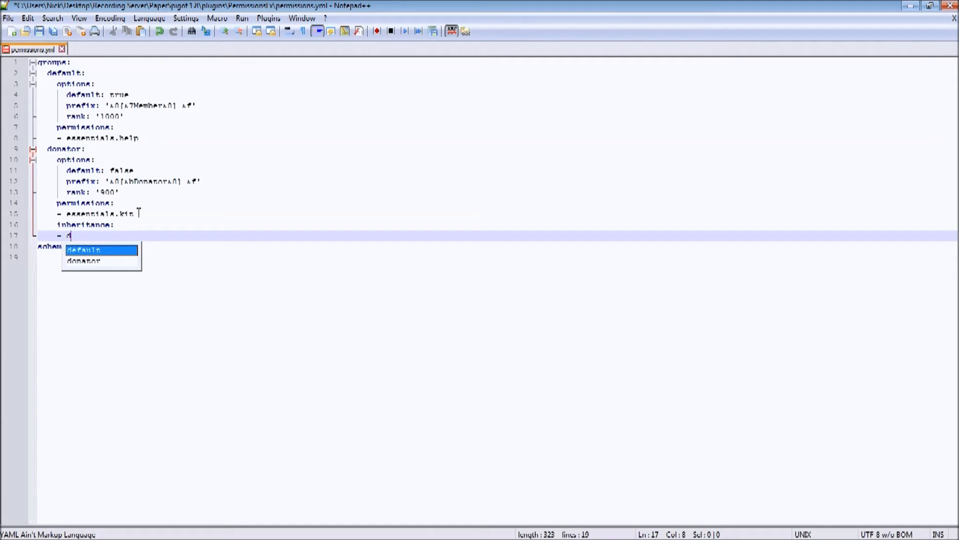
pyautogui.write('efault')
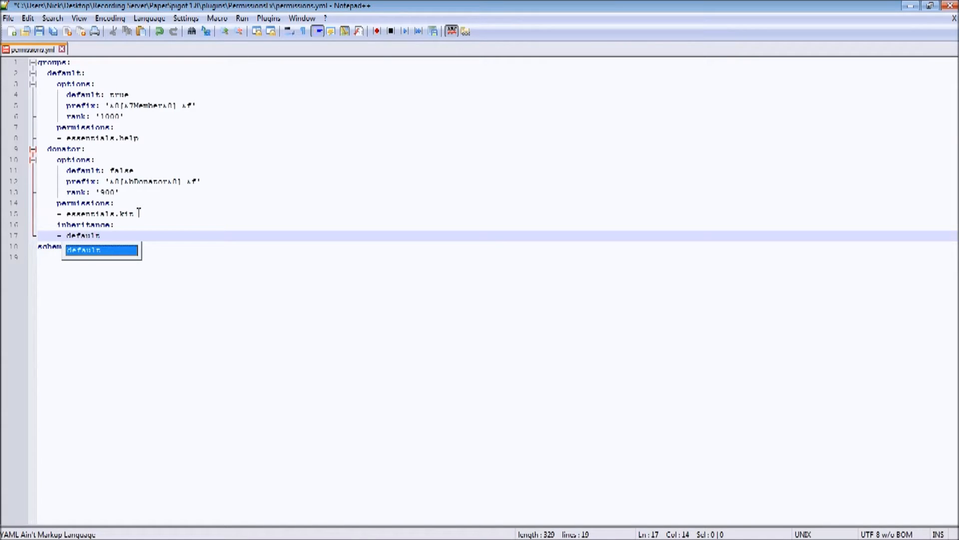
pyautogui.click(86, 149)
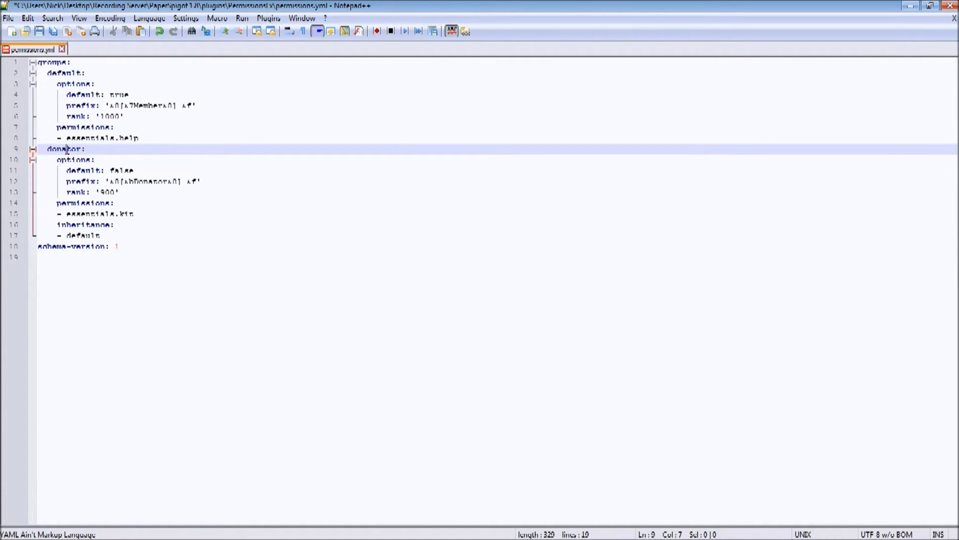
pyautogui.moveTo(67, 214); pyautogui.dragTo(181, 213)
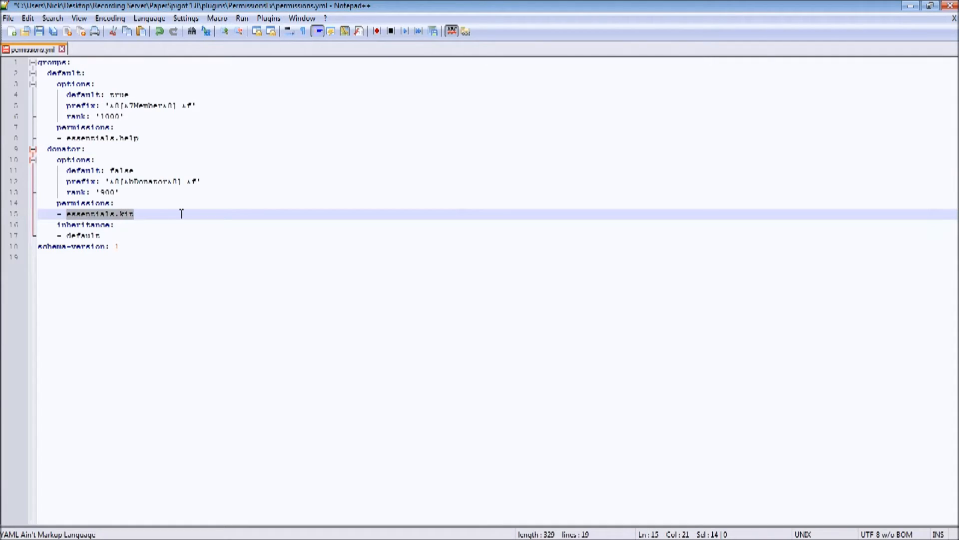
pyautogui.click(129, 214)
pyautogui.moveTo(68, 235); pyautogui.dragTo(137, 236)
pyautogui.click(80, 236)
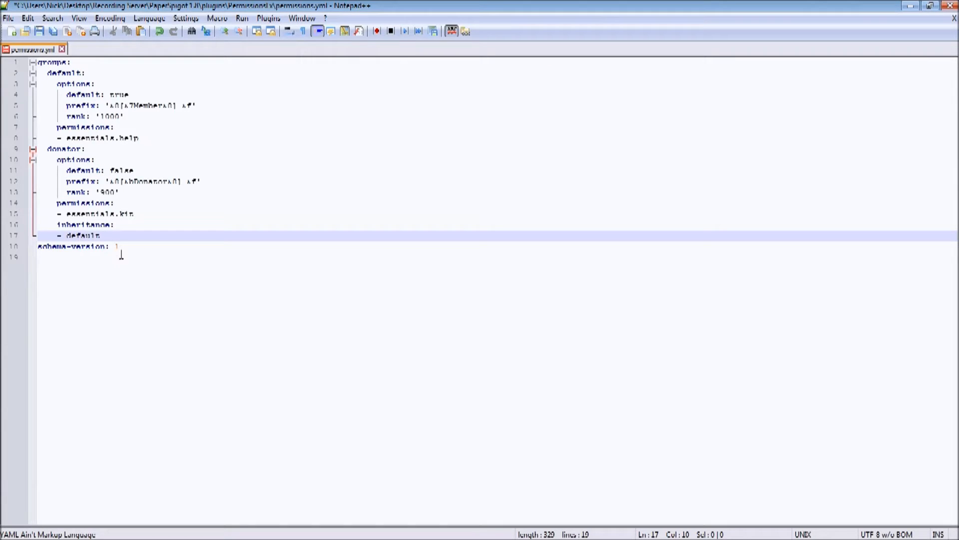
# Duplicate the whole donator group block directly below itself and rename the copy to owner.
pyautogui.click(117, 239)
pyautogui.moveTo(116, 239); pyautogui.dragTo(150, 140)
pyautogui.hotkey('ctrl', 'c')
pyautogui.click(126, 230)
pyautogui.hotkey('ctrl', 'v')
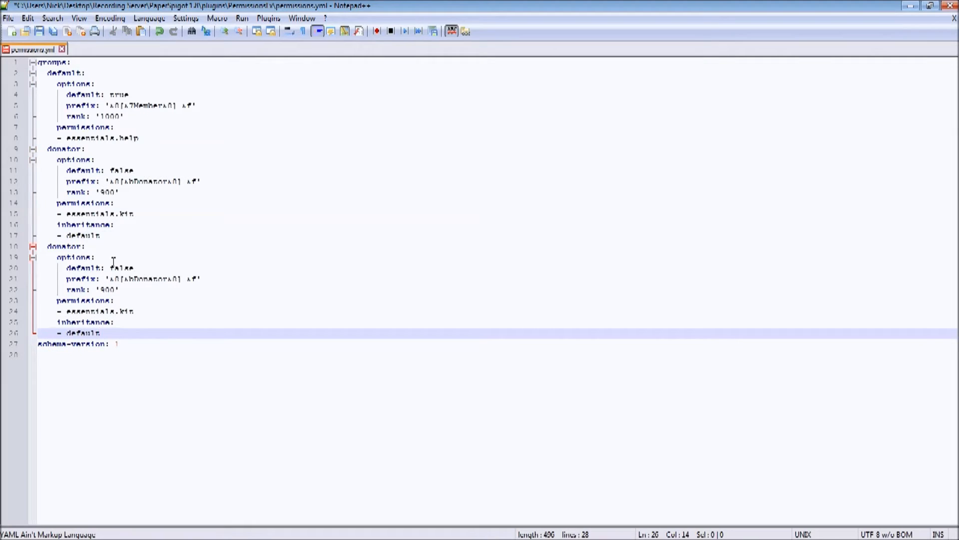
pyautogui.moveTo(82, 246); pyautogui.dragTo(48, 247)
pyautogui.write('owner')
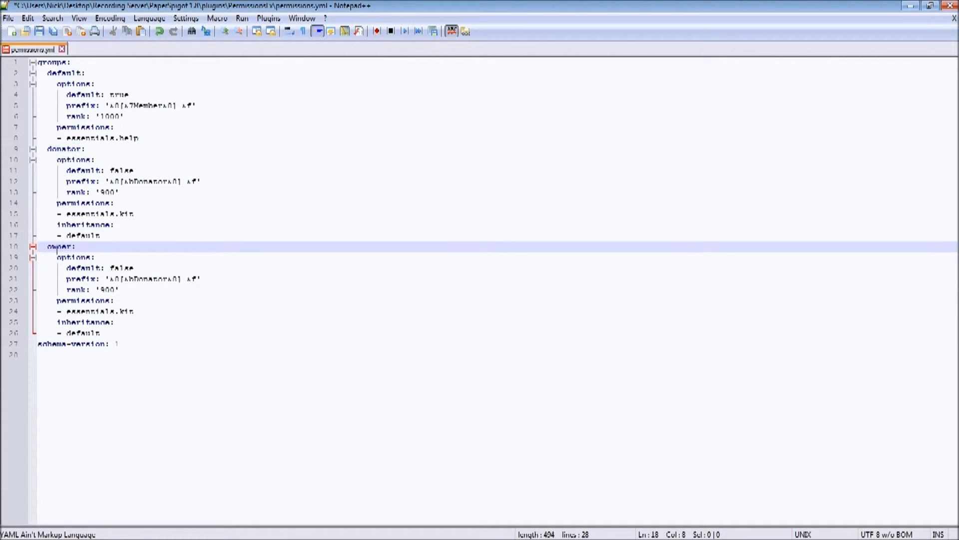
# Change the owner group's prefix to '&0[&4&lOwner&0] &f'.
pyautogui.press('Down')
pyautogui.press('Down')
pyautogui.press('Down')
pyautogui.press('Down')
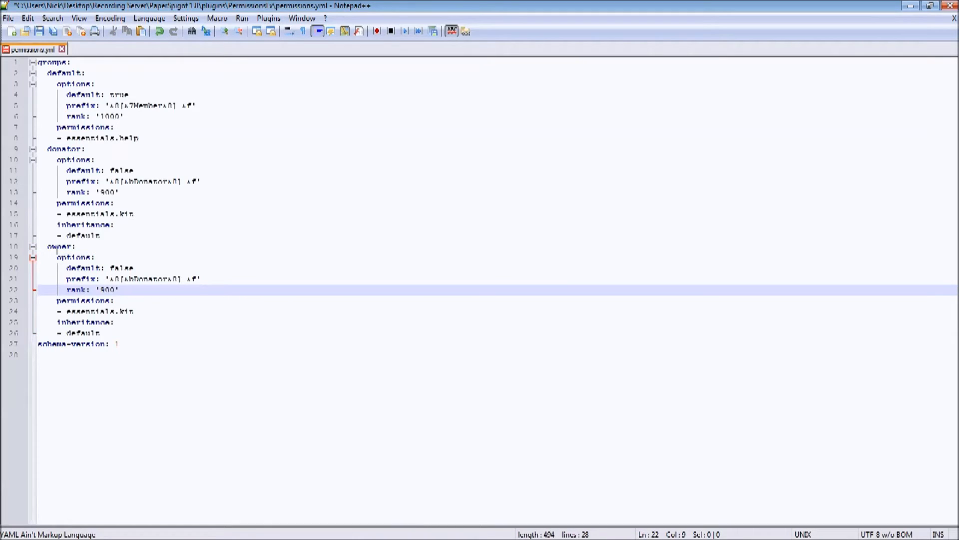
pyautogui.press('Up')
pyautogui.press('Right')
pyautogui.press('Right')
pyautogui.press('Right')
pyautogui.press('Right')
pyautogui.press('Right')
pyautogui.press('Right')
pyautogui.press('Right')
pyautogui.press('Right')
pyautogui.press('Right')
pyautogui.press('Right')
pyautogui.press('Right')
pyautogui.press('Right')
pyautogui.press('Right')
pyautogui.press('Right')
pyautogui.press('Right')
pyautogui.press('Right')
pyautogui.press('Right')
pyautogui.press('Right')
pyautogui.press('Right')
pyautogui.press('BackSpace')
pyautogui.press('BackSpace')
pyautogui.press('BackSpace')
pyautogui.press('BackSpace')
pyautogui.press('BackSpace')
pyautogui.press('BackSpace')
pyautogui.press('BackSpace')
pyautogui.press('BackSpace')
pyautogui.press('BackSpace')
pyautogui.write('&4')
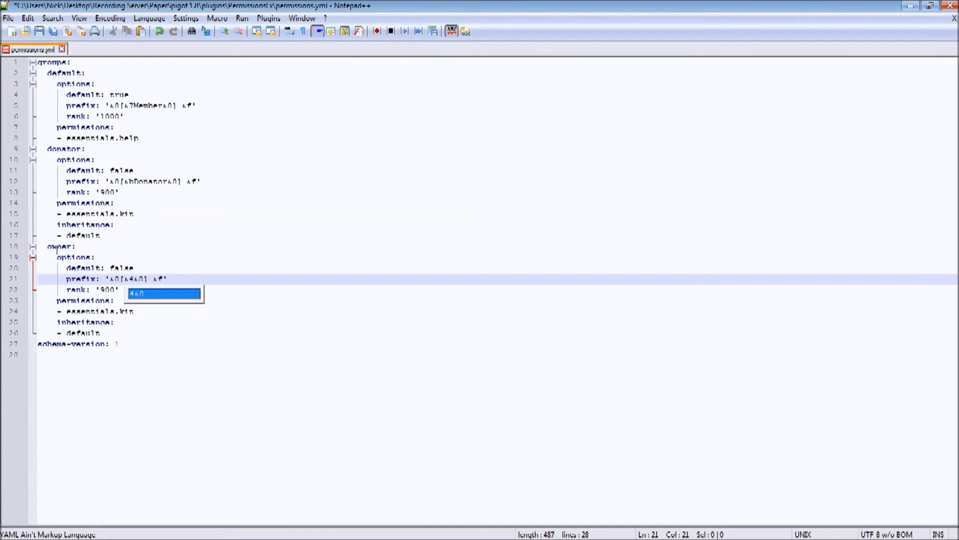
pyautogui.write('&')
pyautogui.write('lO')
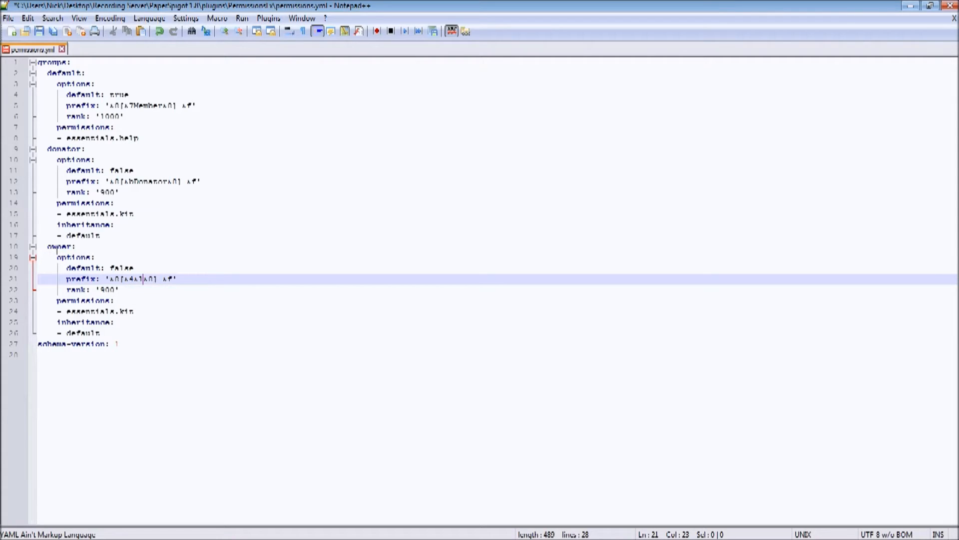
pyautogui.write('wner')
# Set the owner group's rank to '1'.
pyautogui.press('Down')
pyautogui.press('Left')
pyautogui.press('BackSpace')
pyautogui.press('BackSpace')
pyautogui.press('BackSpace')
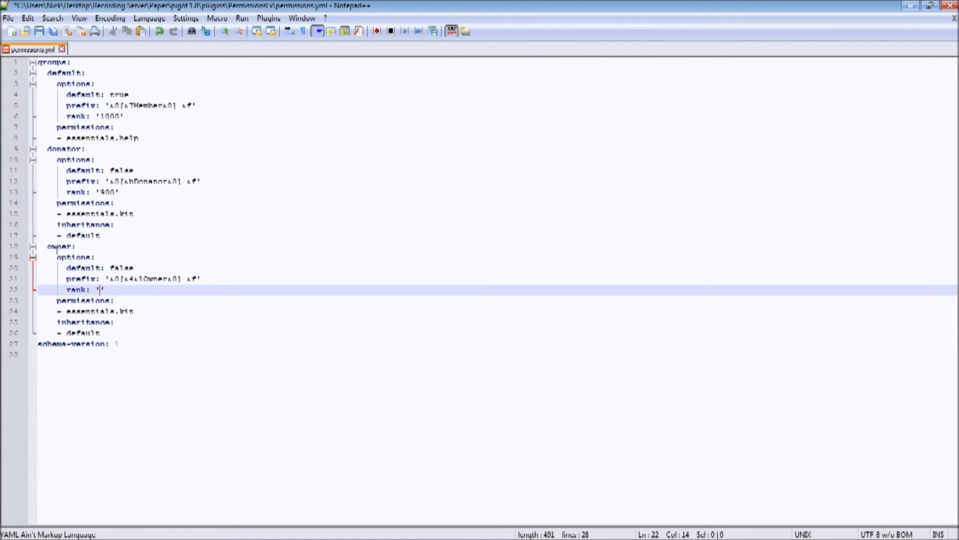
pyautogui.write('1')
pyautogui.press('BackSpace')
pyautogui.write('1')
# Change the owner group's permission to essentials.ban.
pyautogui.press('Down')
pyautogui.press('Down')
pyautogui.press('Right')
pyautogui.press('Right')
pyautogui.press('Right')
pyautogui.press('Right')
pyautogui.press('Right')
pyautogui.press('Right')
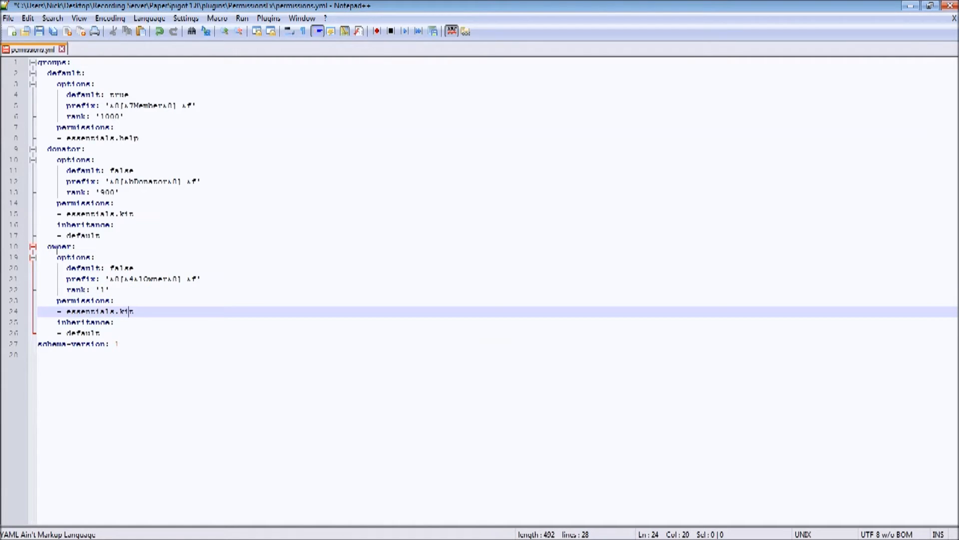
pyautogui.press('BackSpace')
pyautogui.press('BackSpace')
pyautogui.press('BackSpace')
pyautogui.write('ban')
pyautogui.press('Down')
pyautogui.press('Down')
pyautogui.press('Up')
pyautogui.click(59, 246)
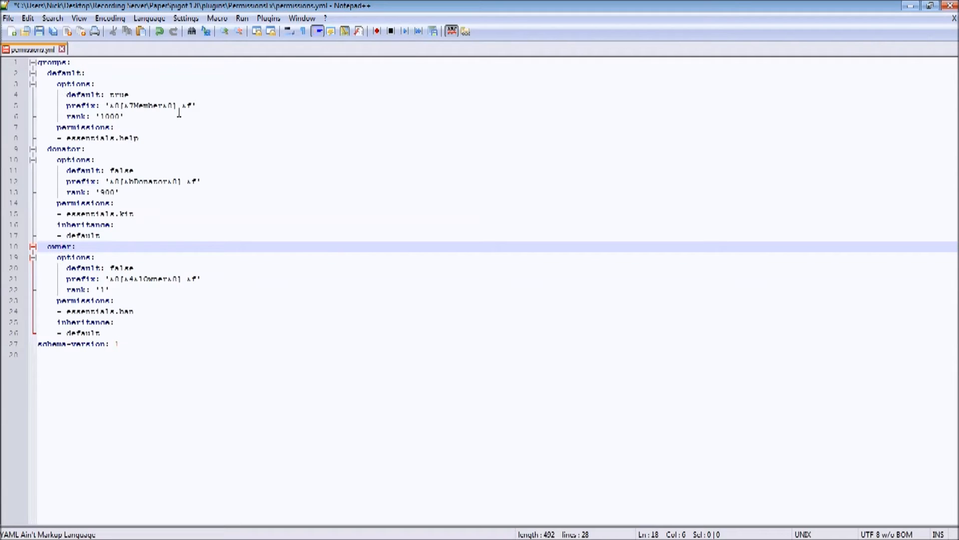
# Add donator as a second inherited group below default in the owner group's inheritance section.
pyautogui.click(106, 333)
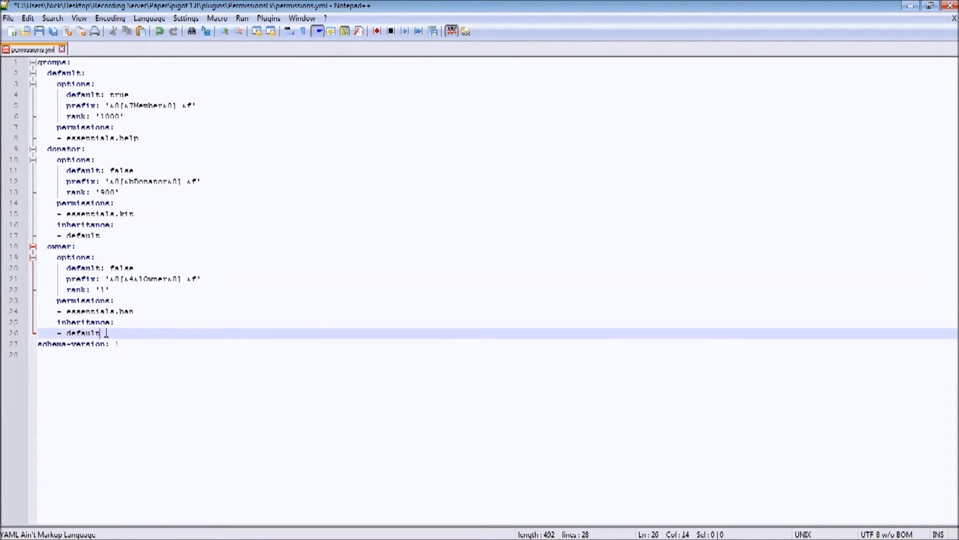
pyautogui.press('Return')
pyautogui.press('BackSpace')
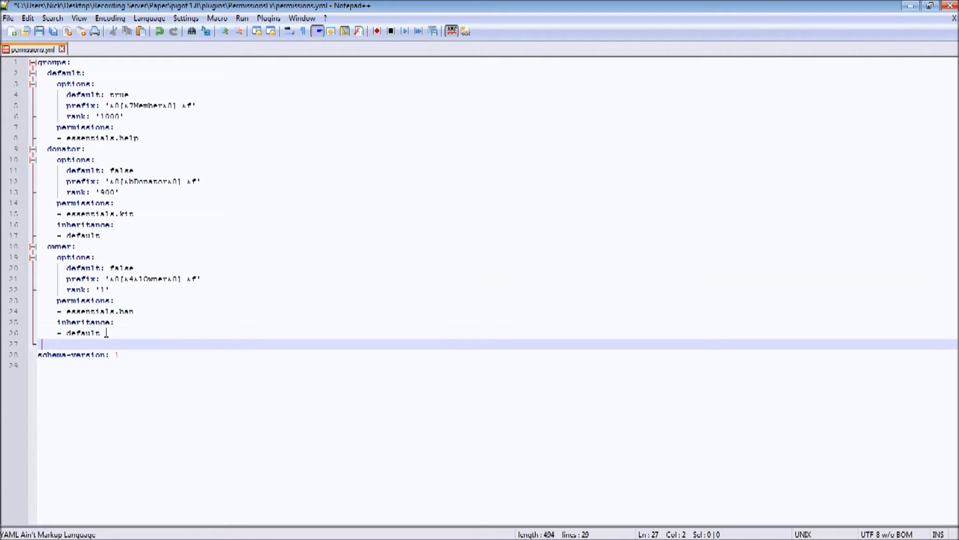
pyautogui.write('- ')
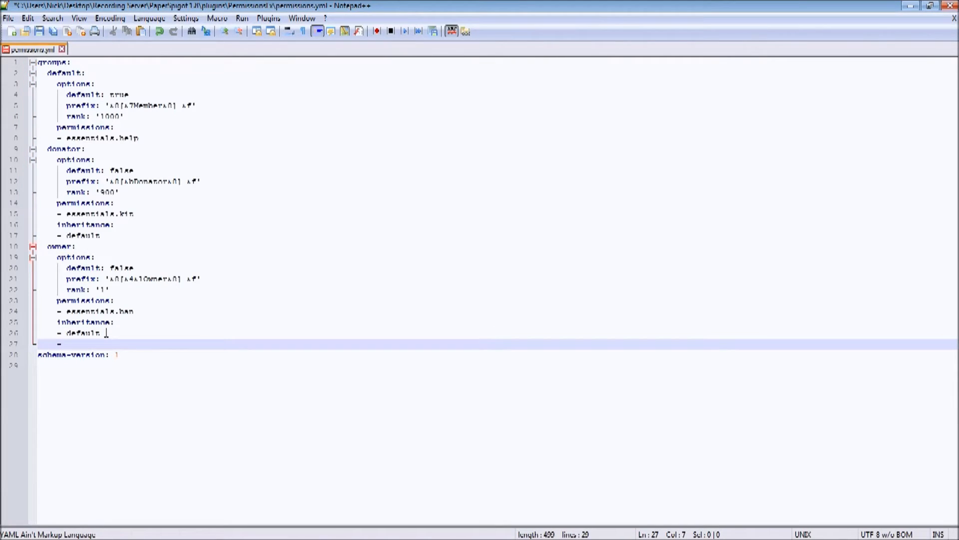
pyautogui.write('donator')
# Add the suffix '&6[&cX&6] &f' below the default group's prefix and save the file.
pyautogui.click(205, 105)
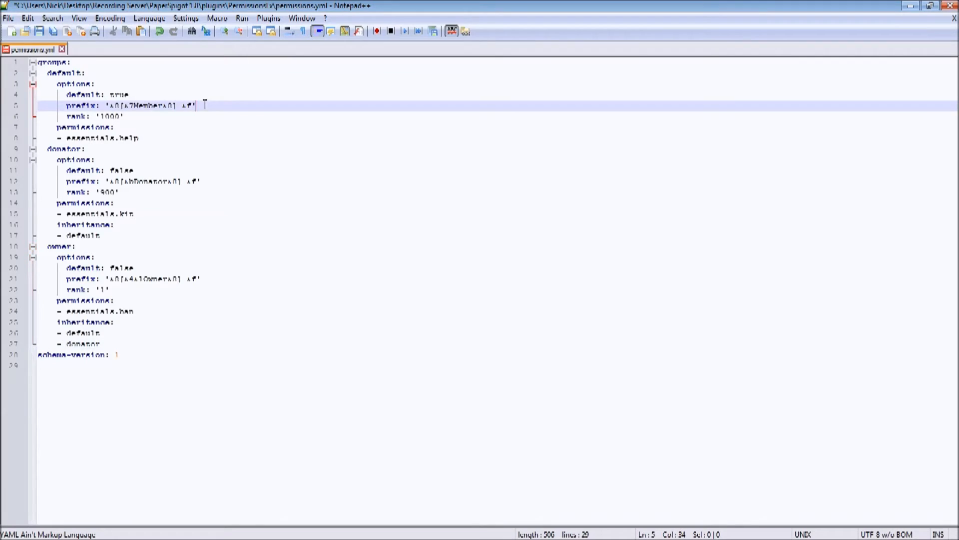
pyautogui.press('Return')
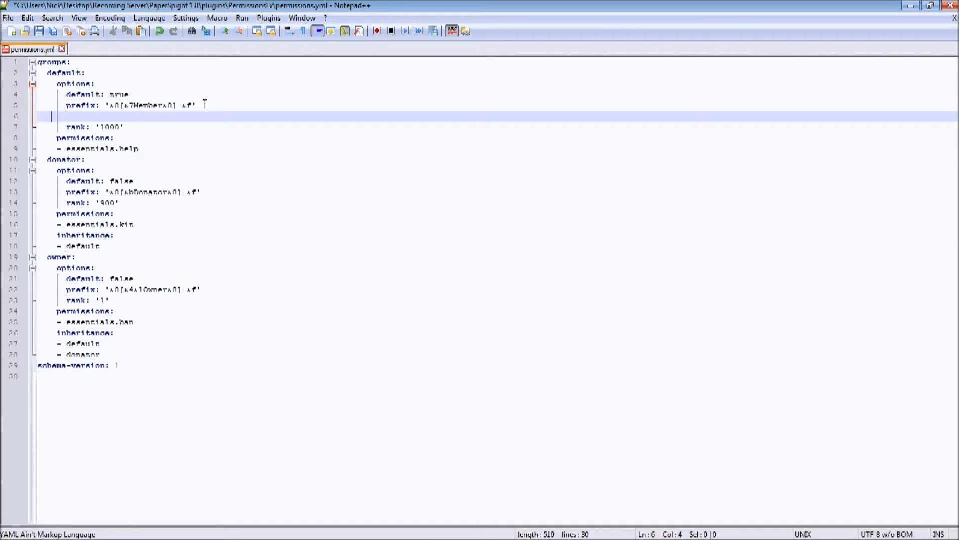
pyautogui.write('suffix:')
pyautogui.press('Left')
pyautogui.write('&')
pyautogui.write('f')
pyautogui.write('[')
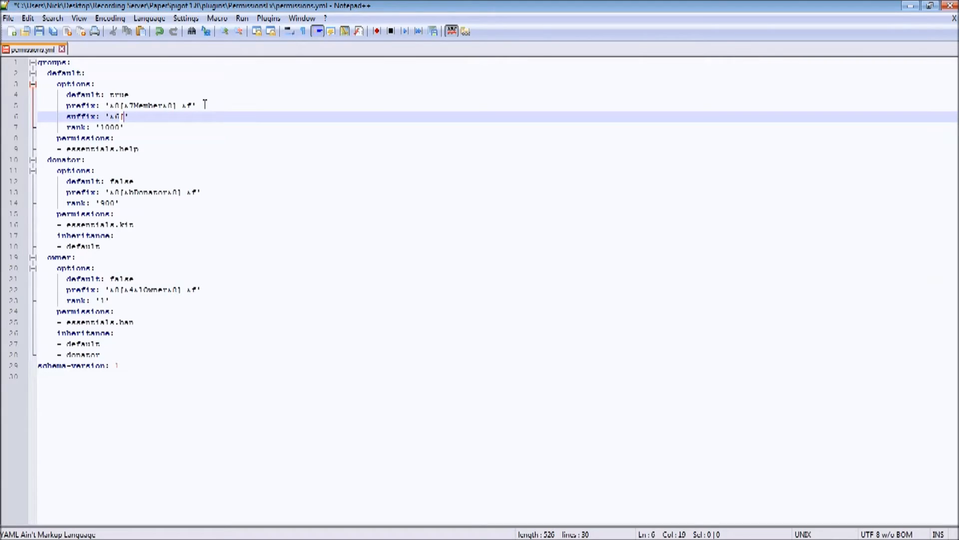
pyautogui.write('&')
pyautogui.write('c')
pyautogui.write('X')
pyautogui.write('&')
pyautogui.write('f] &')
pyautogui.write('f')
pyautogui.press('End')
pyautogui.hotkey('ctrl', 's')
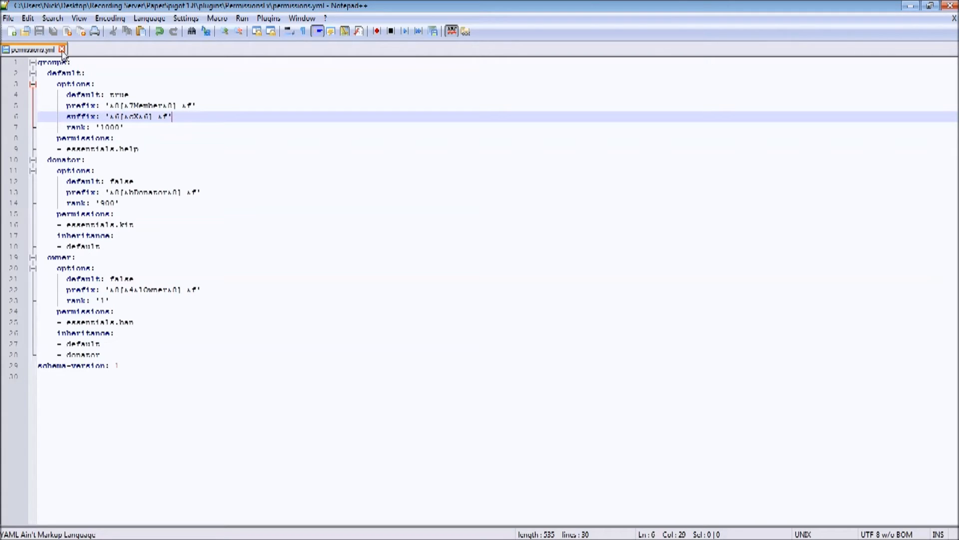
pyautogui.click(88, 160)
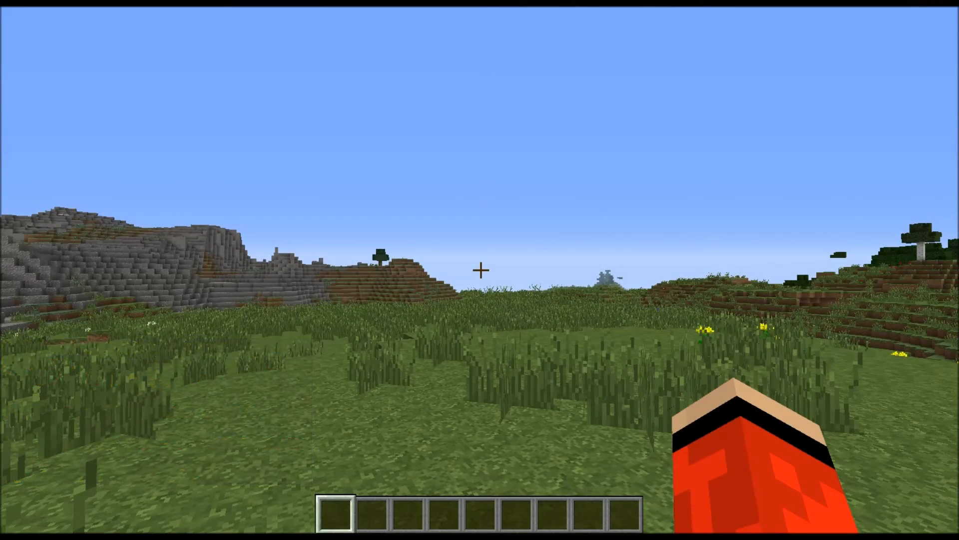
# Switch to Minecraft and send "." in chat to check the default group's prefix and suffix.
pyautogui.press('w')
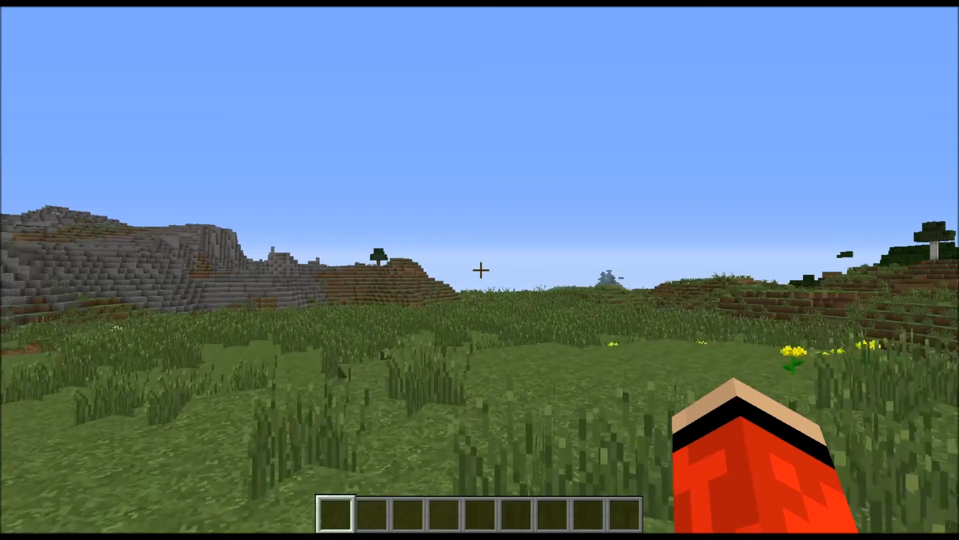
pyautogui.press('w')
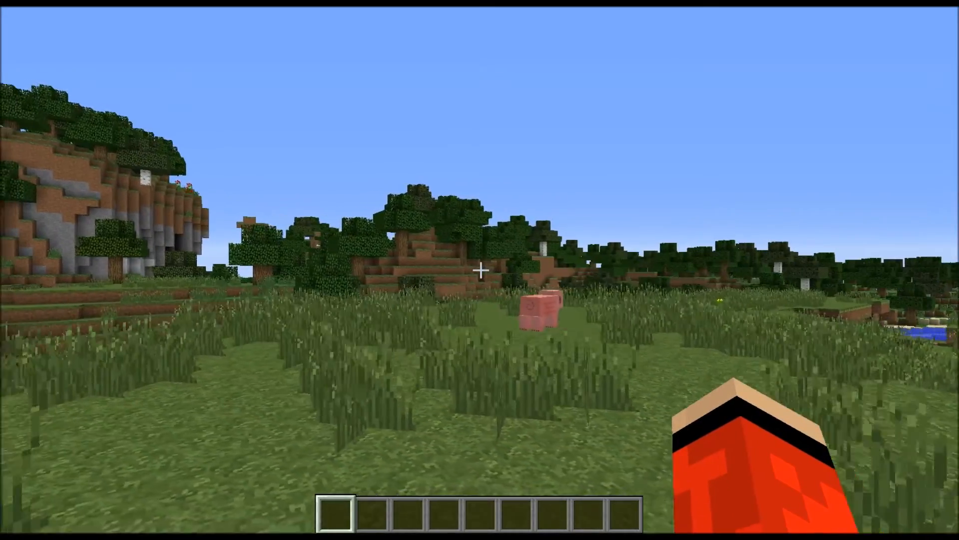
pyautogui.write('t')
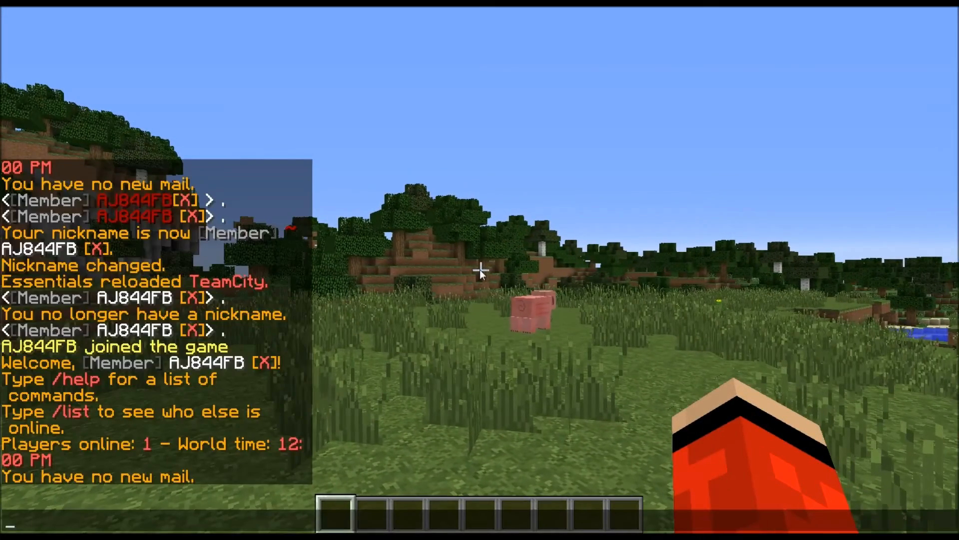
pyautogui.write('.')
pyautogui.press('Return')
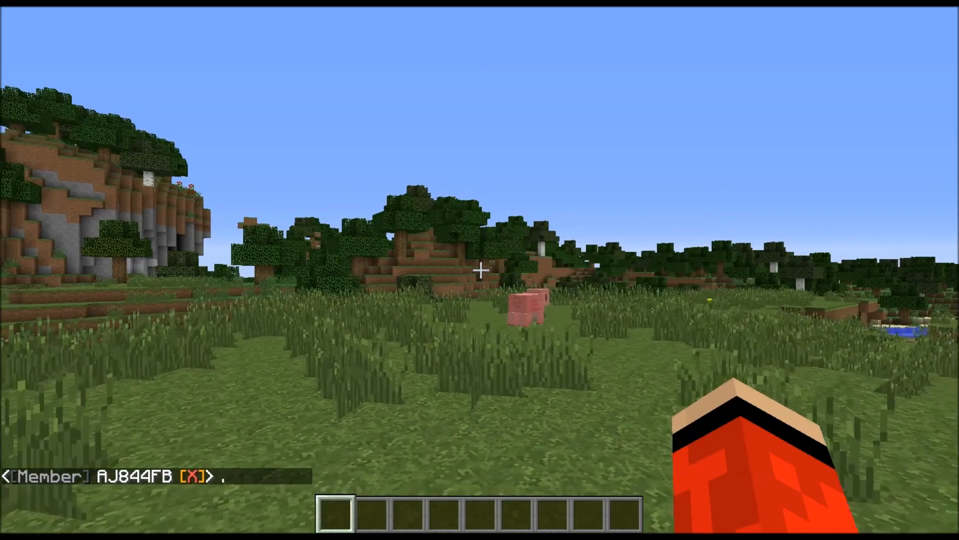
# Send "." in chat under the donator rank and again under the owner rank to check their prefixes.
pyautogui.press('t')
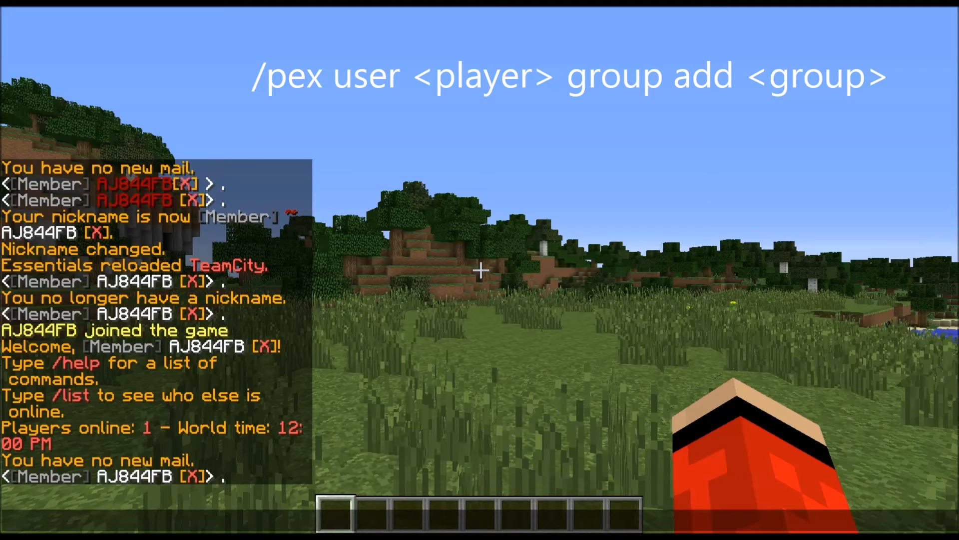
pyautogui.write('.')
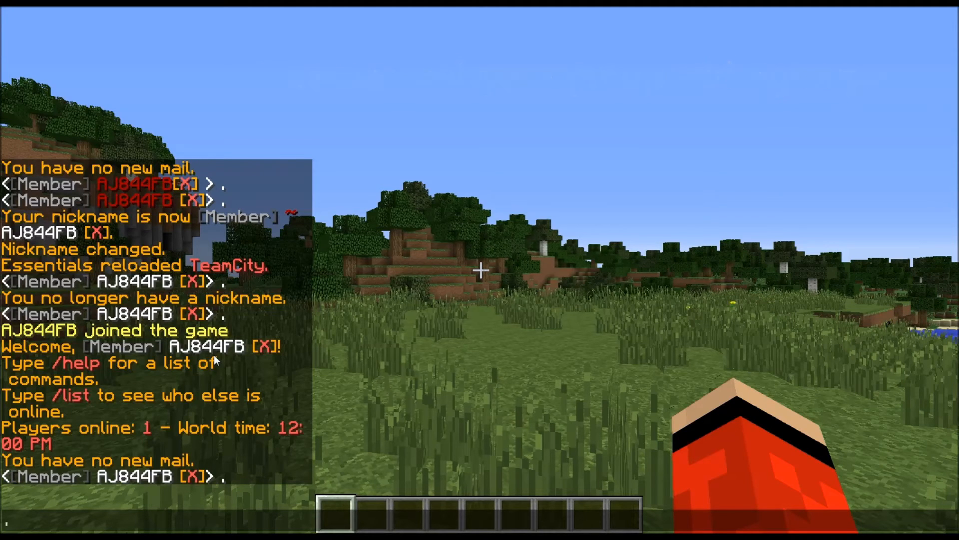
pyautogui.press('Return')
pyautogui.press('t')
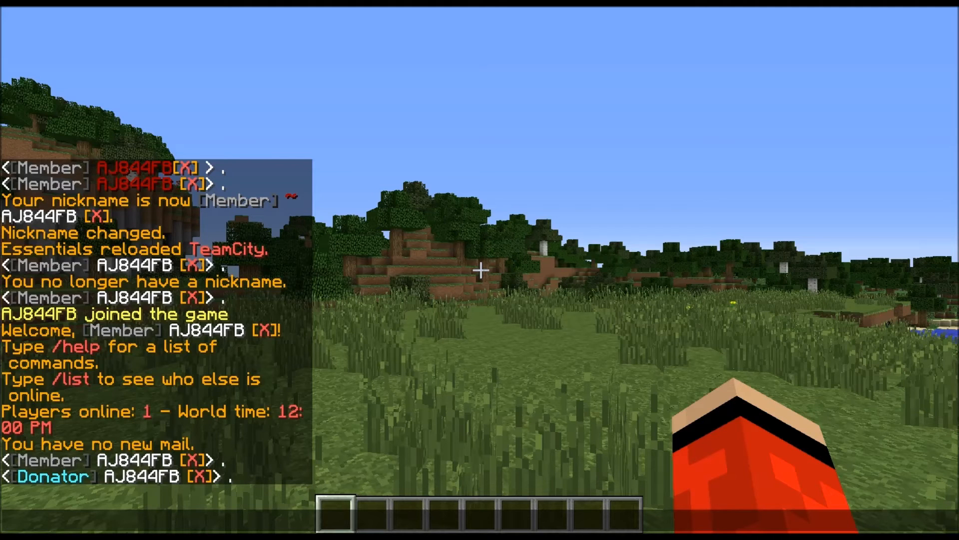
pyautogui.press('Return')
pyautogui.press('t')
pyautogui.press('Escape')
pyautogui.press('w')
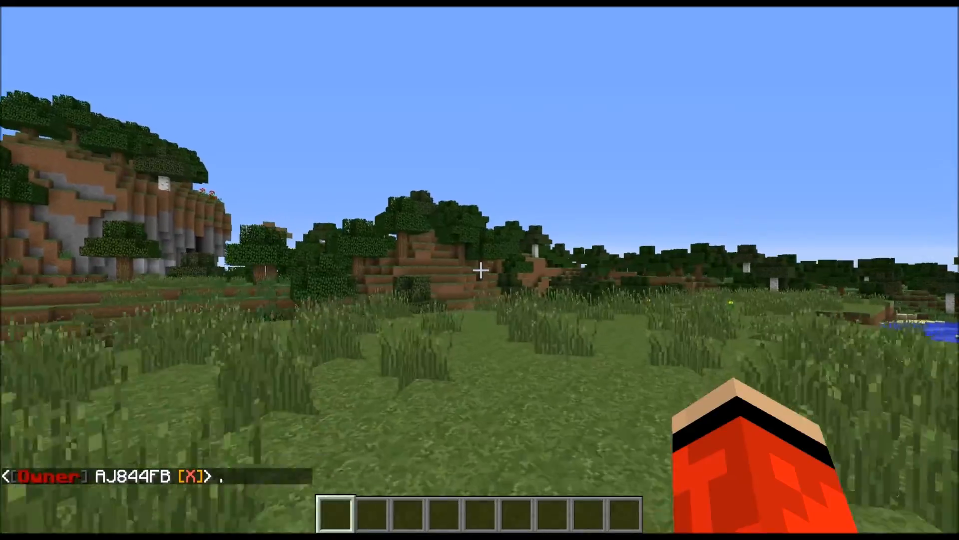
pyautogui.press('w')
pyautogui.press('w')
pyautogui.press('w')
pyautogui.press('w')
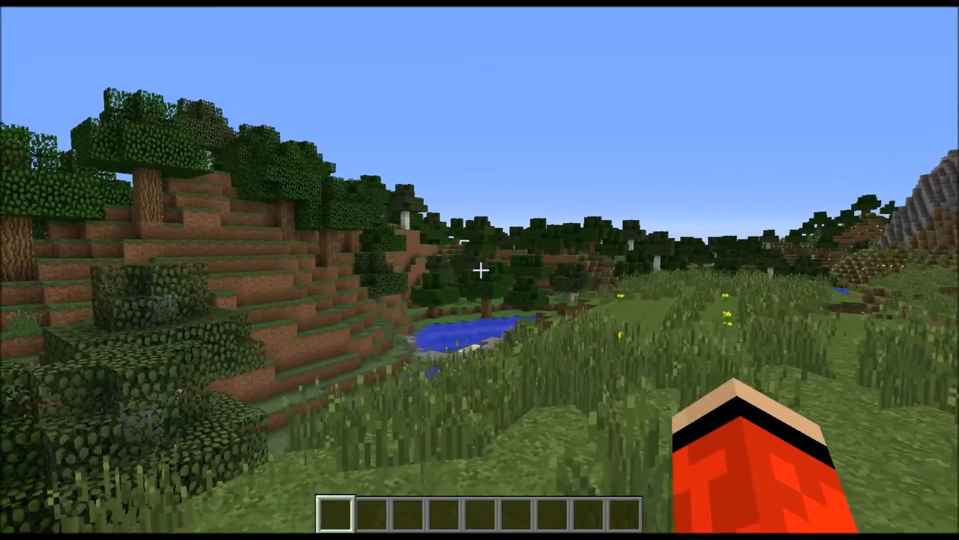
pyautogui.press('w')
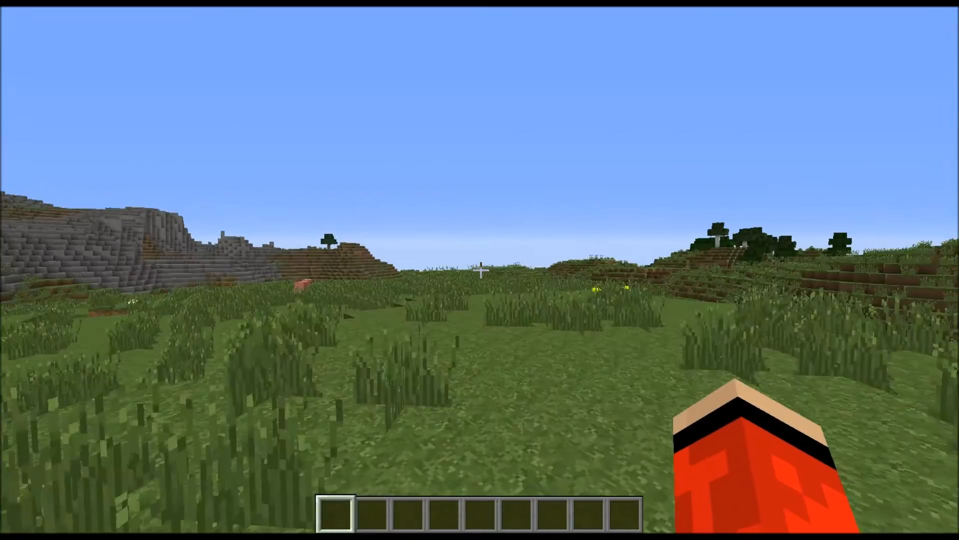
pyautogui.press('w')
pyautogui.press('w')
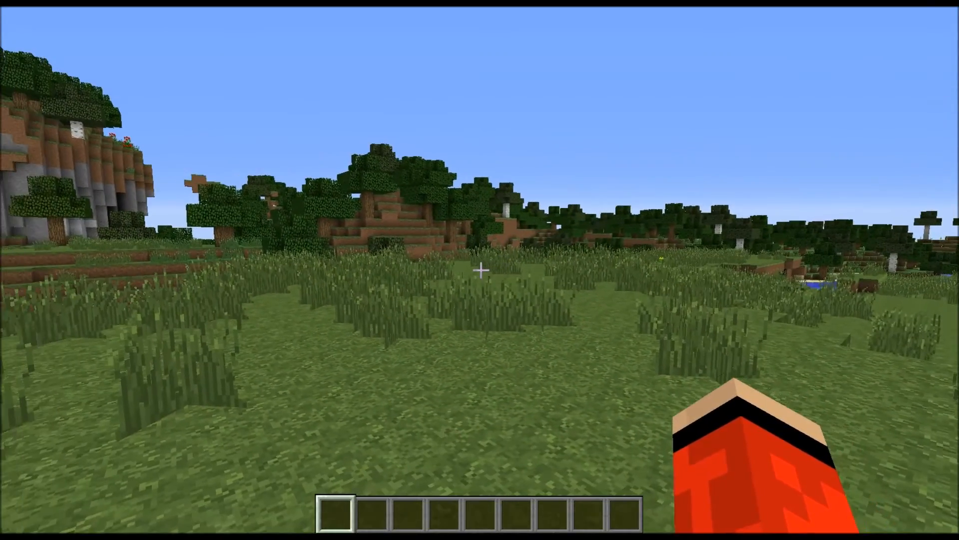
pyautogui.press('t')
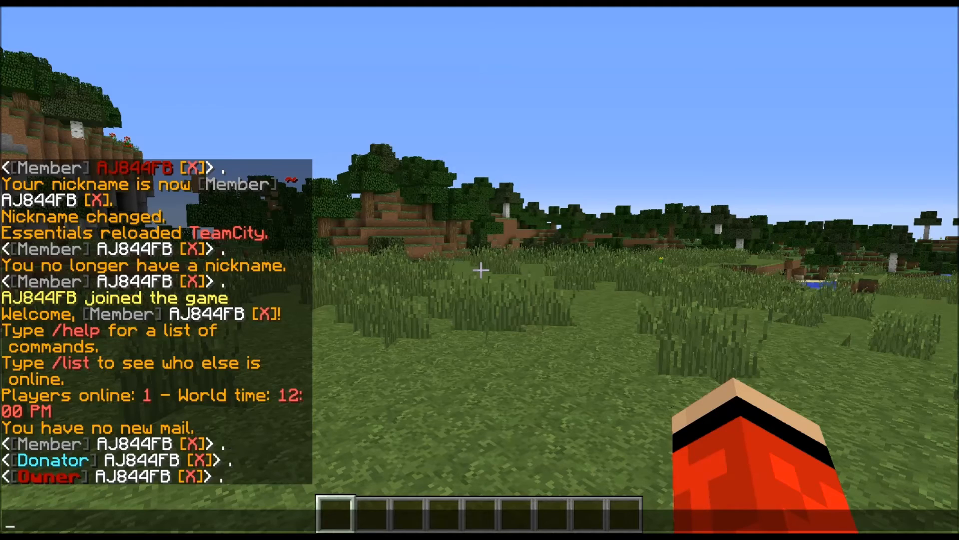
pyautogui.press('Escape')
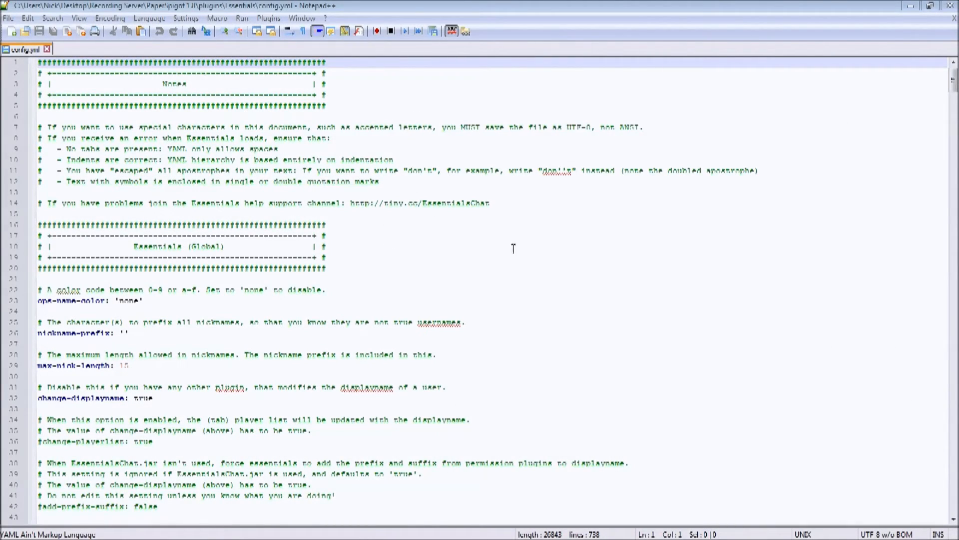
# Switch to the Essentials config.yml in Notepad++ and find the chat format settings in the EssentialsChat section.
pyautogui.click(532, 212)
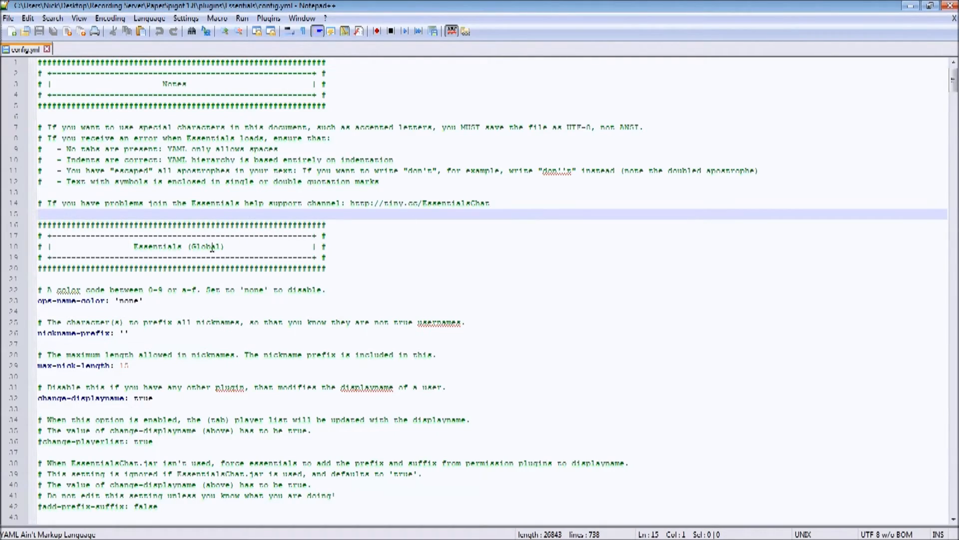
pyautogui.moveTo(953, 84); pyautogui.dragTo(939, 350)
pyautogui.scroll(-18, 331, 272)
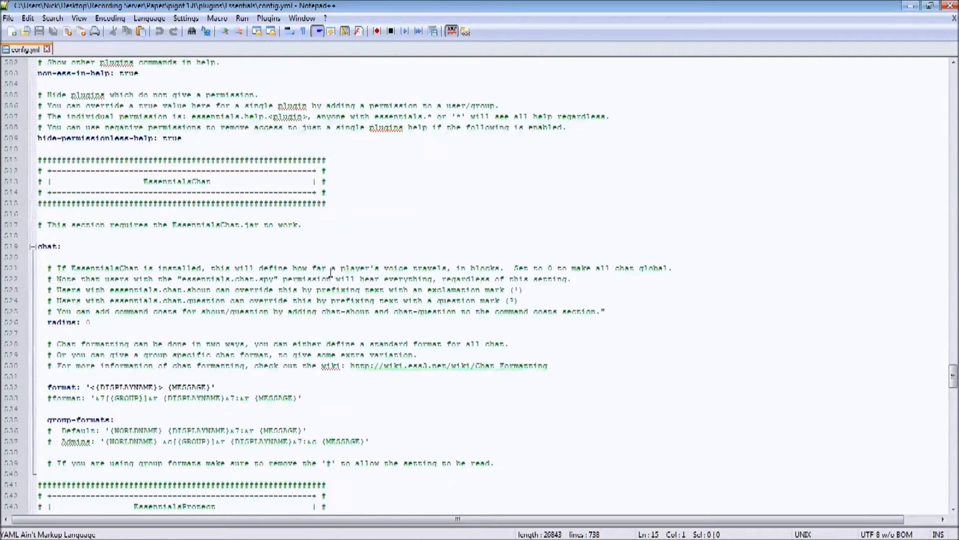
pyautogui.scroll(-3, 331, 272)
pyautogui.scroll(2, 148, 134)
pyautogui.moveTo(141, 150); pyautogui.dragTo(229, 152)
pyautogui.click(218, 151)
pyautogui.moveTo(144, 149); pyautogui.dragTo(212, 150)
pyautogui.click(193, 150)
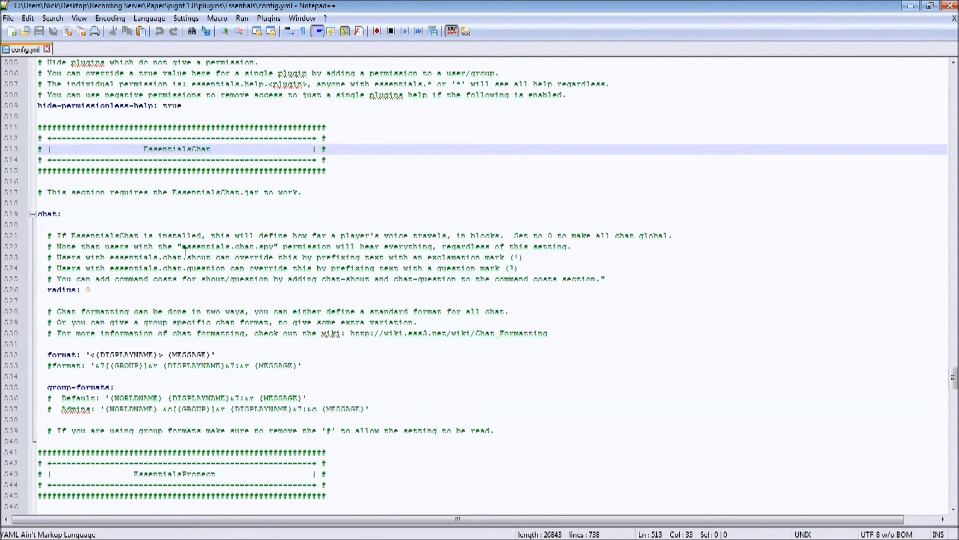
pyautogui.scroll(-2, 138, 232)
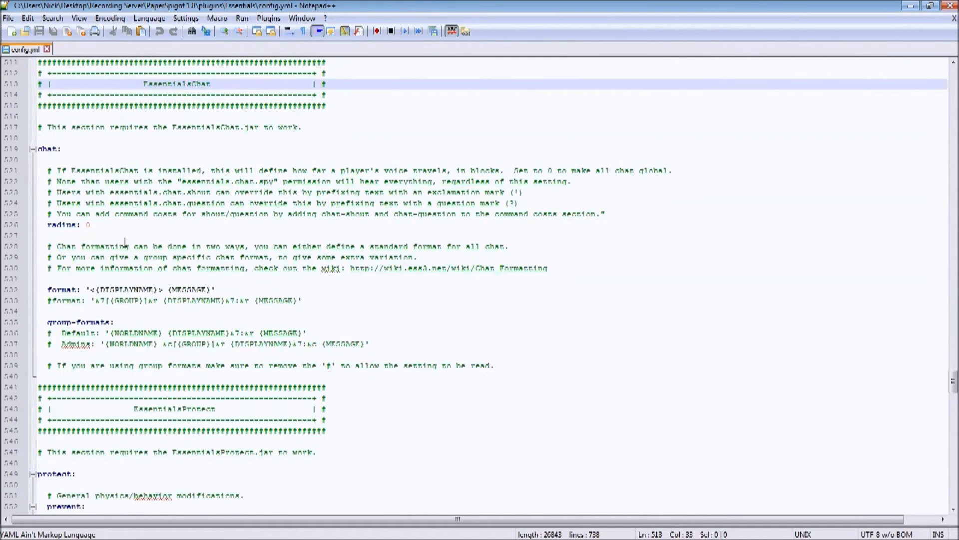
# Change the EssentialsChat format value to '{DISPLAYNAME} &8> &f{MESSAGE}', removing the angle brackets around the display name.
pyautogui.click(96, 290)
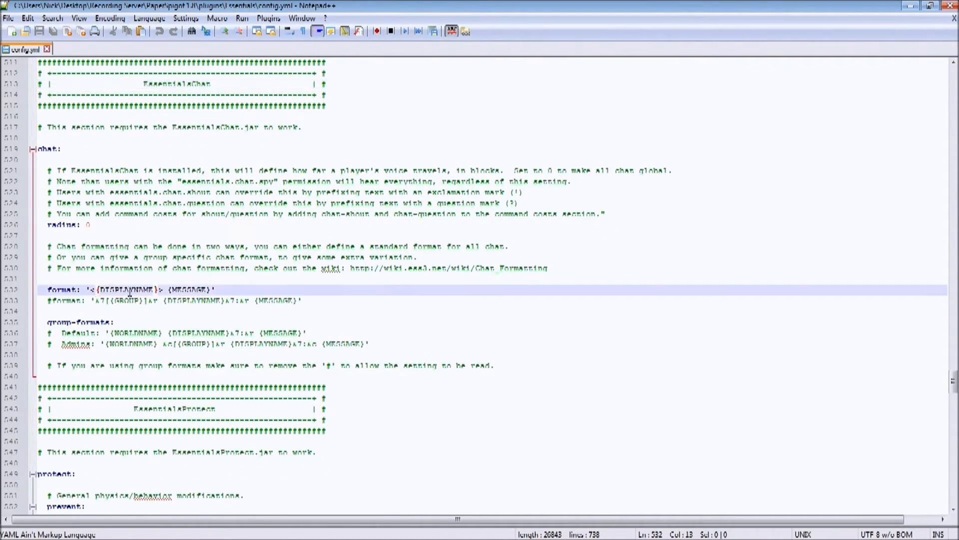
pyautogui.press('BackSpace')
pyautogui.press('Right')
pyautogui.press('Right')
pyautogui.press('Right')
pyautogui.press('Right')
pyautogui.press('Right')
pyautogui.press('Right')
pyautogui.press('Right')
pyautogui.press('Right')
pyautogui.press('Right')
pyautogui.press('Right')
pyautogui.press('Right')
pyautogui.press('Right')
pyautogui.press('Right')
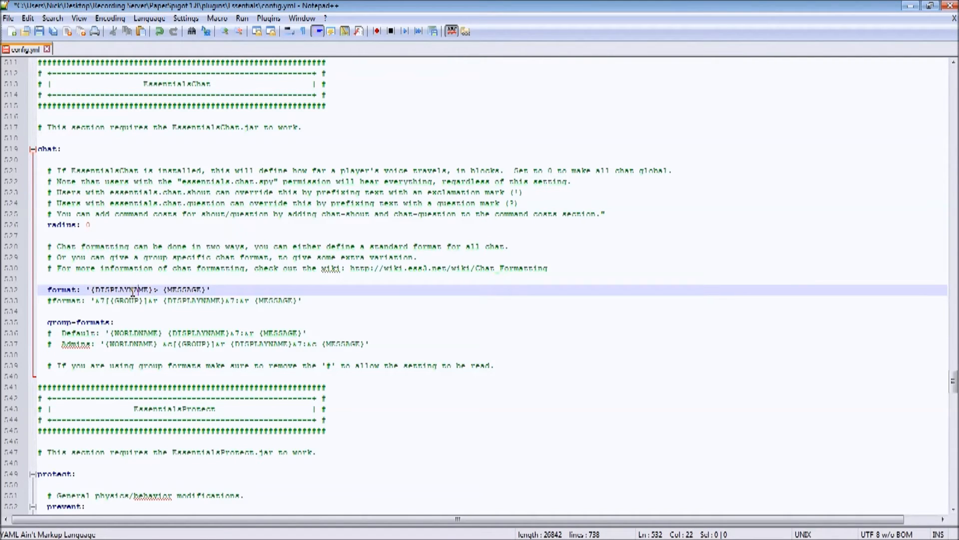
pyautogui.press('BackSpace')
pyautogui.press('Right')
pyautogui.press('Left')
pyautogui.press('Right')
pyautogui.write('&7')
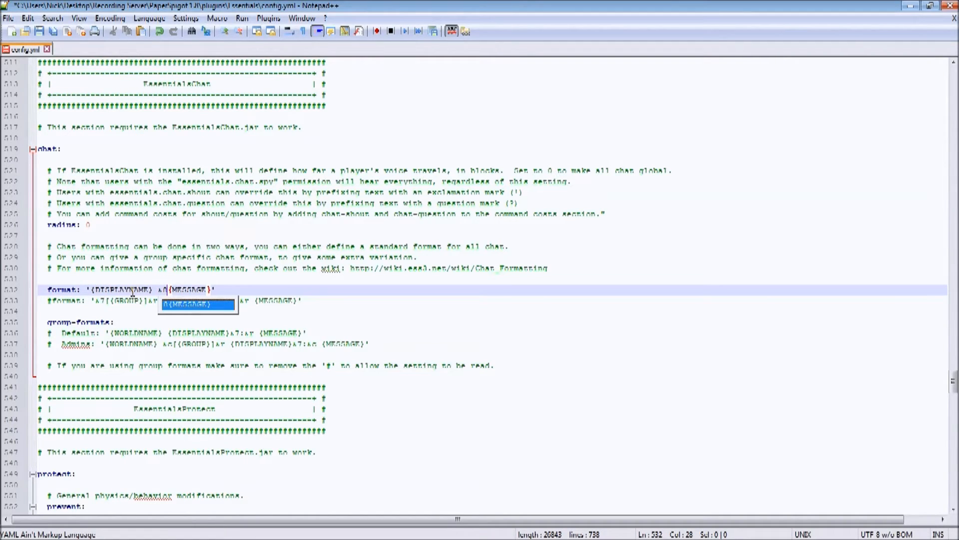
pyautogui.press('BackSpace')
pyautogui.write('8> &f')
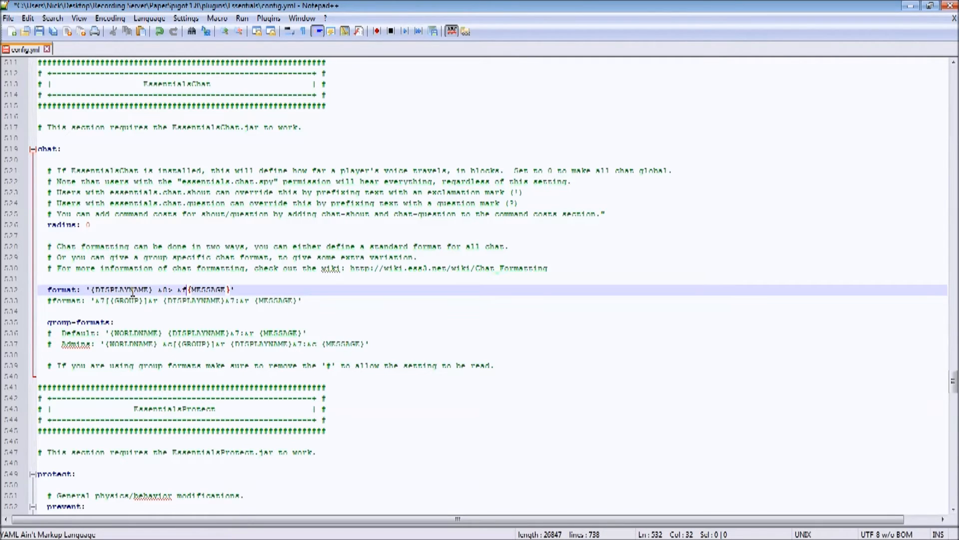
# Uncomment the Default and Admins lines under group-formats and rename Default to lowercase 'default'.
pyautogui.press('Down')
pyautogui.press('Down')
pyautogui.press('Down')
pyautogui.press('Down')
pyautogui.press('Left')
pyautogui.press('Left')
pyautogui.press('Left')
pyautogui.press('Left')
pyautogui.press('Left')
pyautogui.press('Left')
pyautogui.press('Left')
pyautogui.press('Left')
pyautogui.press('Left')
pyautogui.press('Left')
pyautogui.press('Left')
pyautogui.press('Left')
pyautogui.press('Left')
pyautogui.press('Left')
pyautogui.press('Left')
pyautogui.press('Left')
pyautogui.press('Left')
pyautogui.press('Left')
pyautogui.press('Left')
pyautogui.press('Left')
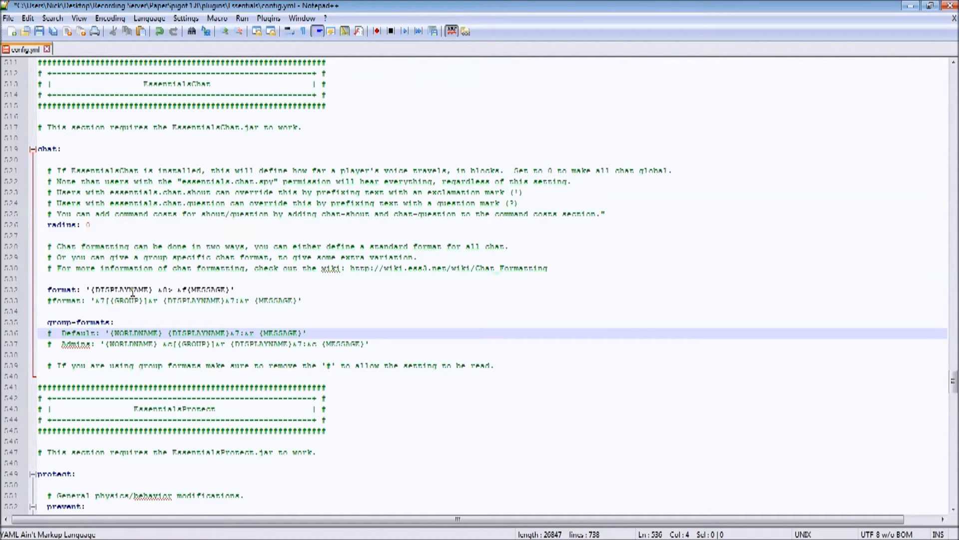
pyautogui.press('BackSpace')
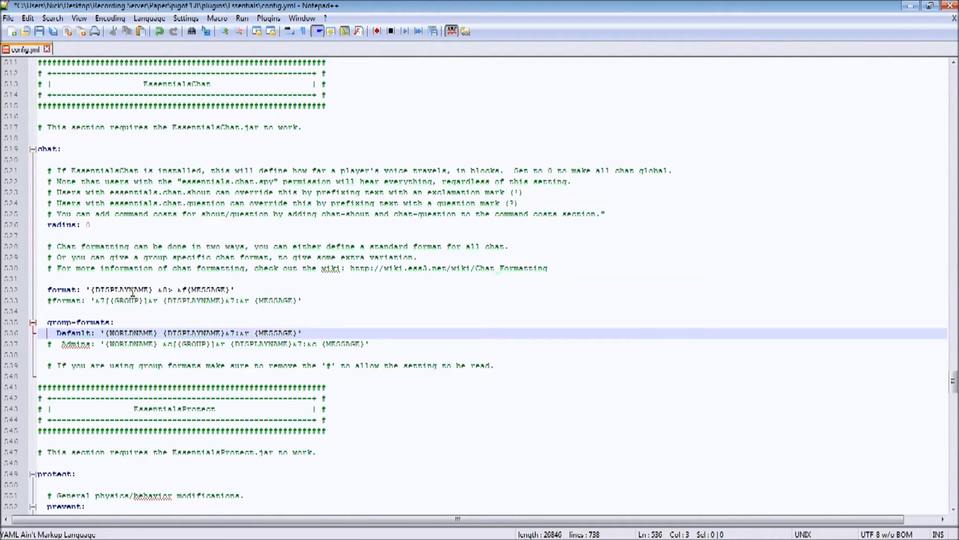
pyautogui.press('Down')
pyautogui.press('BackSpace')
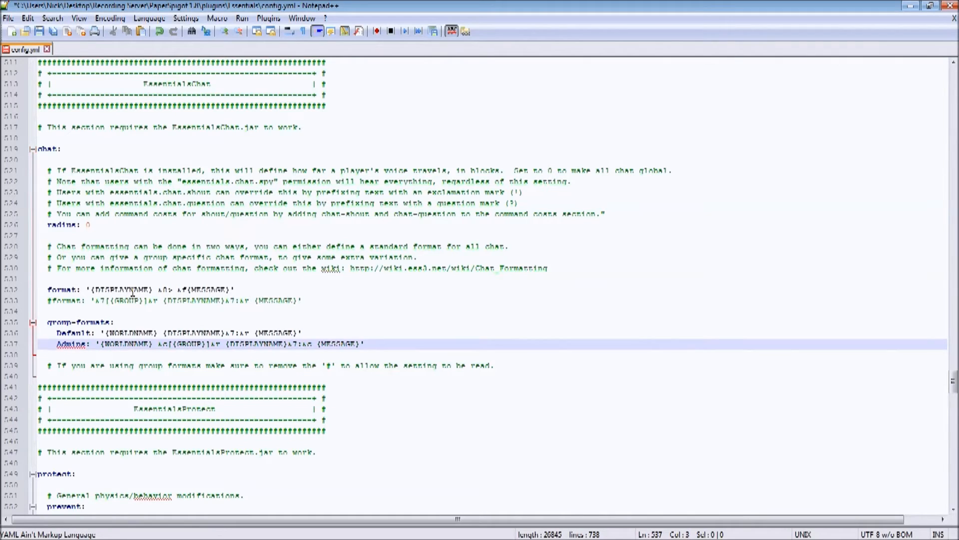
pyautogui.press('Up')
pyautogui.press('BackSpace')
pyautogui.write('d')
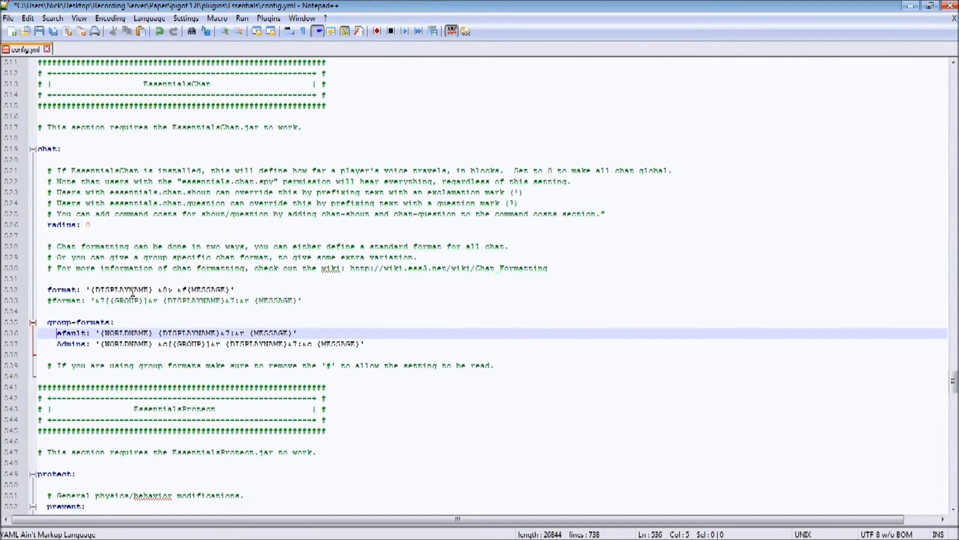
# Replace the Admins line under group-formats with two copies of the default line.
pyautogui.press('Down')
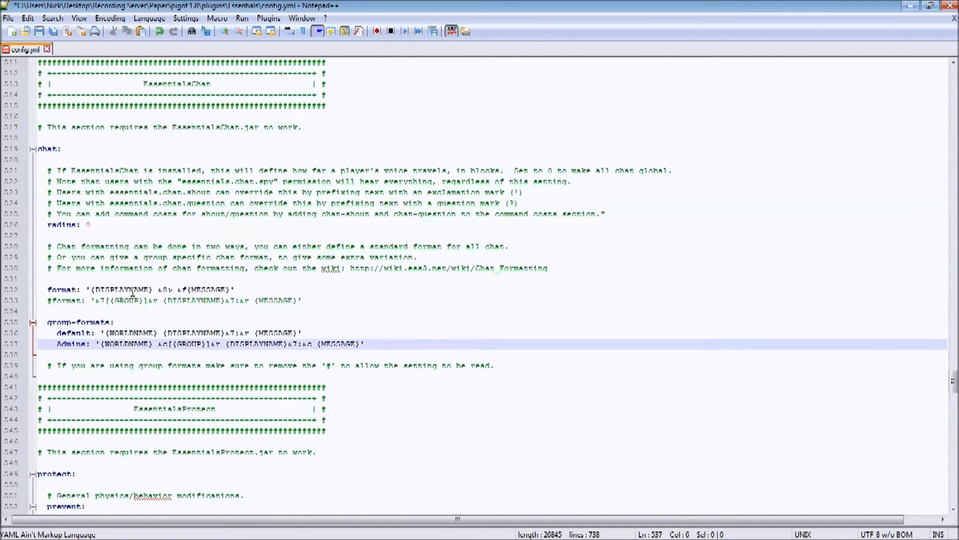
pyautogui.moveTo(332, 331); pyautogui.dragTo(372, 337)
pyautogui.hotkey('ctrl', 'v')
pyautogui.hotkey('ctrl', 'v')
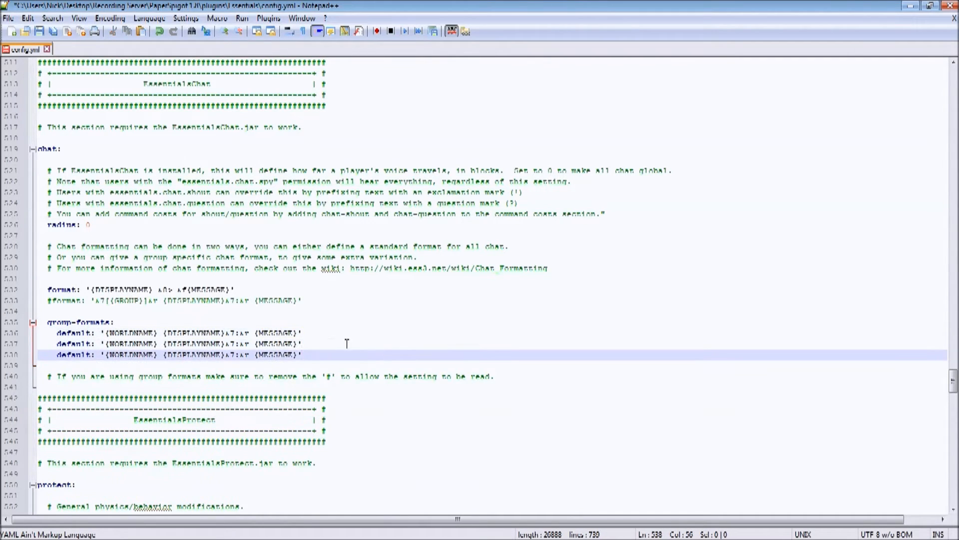
# Rename the second and third group-formats entries to 'donator' and 'owner'.
pyautogui.moveTo(91, 343); pyautogui.dragTo(58, 345)
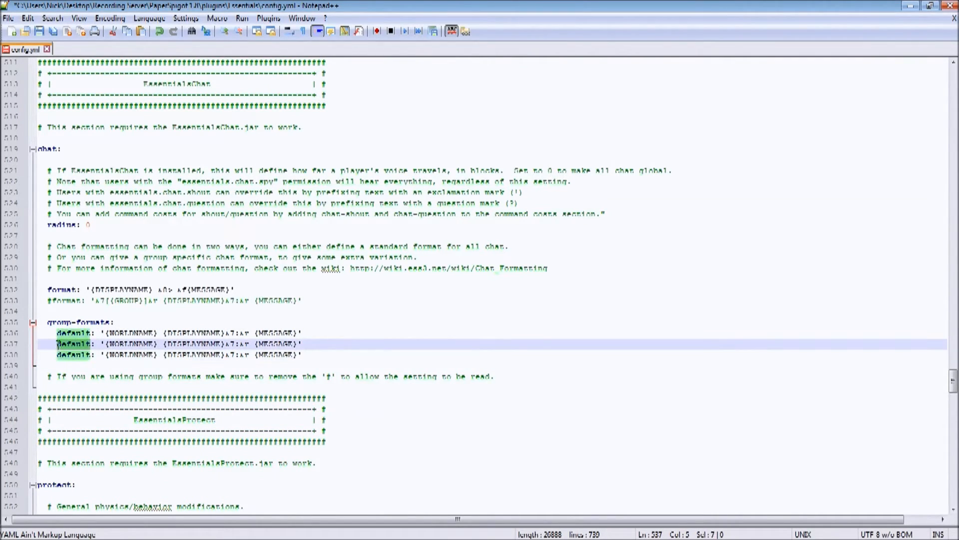
pyautogui.write('donator')
pyautogui.press('Down')
pyautogui.press('BackSpace')
pyautogui.press('BackSpace')
pyautogui.press('BackSpace')
pyautogui.press('BackSpace')
pyautogui.press('BackSpace')
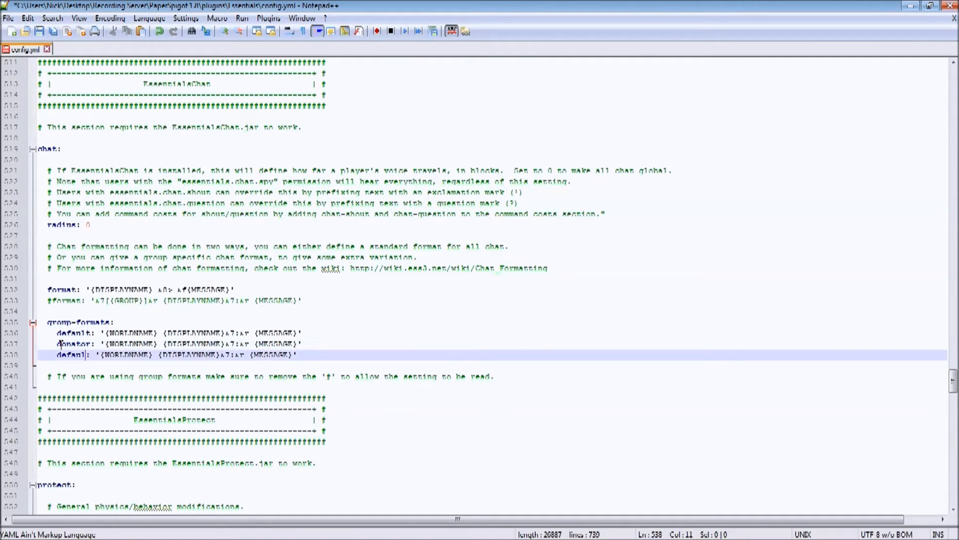
pyautogui.press('BackSpace')
pyautogui.press('BackSpace')
pyautogui.write('owner')
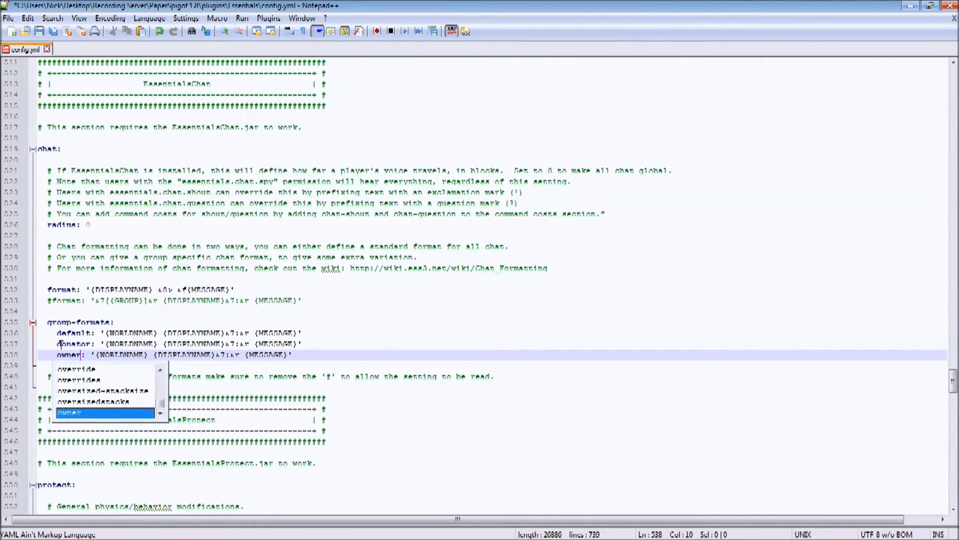
# Remove the {WORLDNAME} placeholder from the default, donator and owner group formats.
pyautogui.moveTo(163, 333); pyautogui.dragTo(107, 334)
pyautogui.press('Delete')
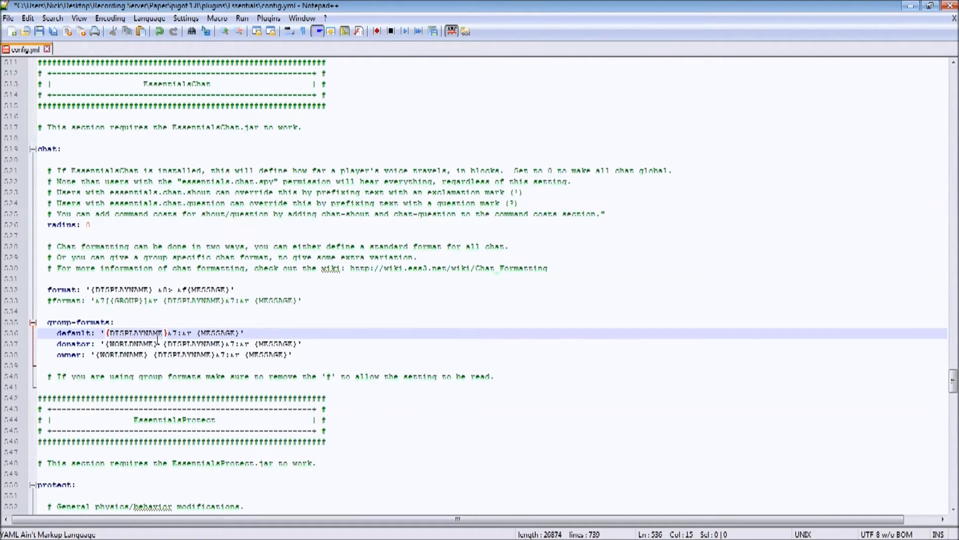
pyautogui.moveTo(161, 345); pyautogui.dragTo(95, 355)
pyautogui.press('Delete')
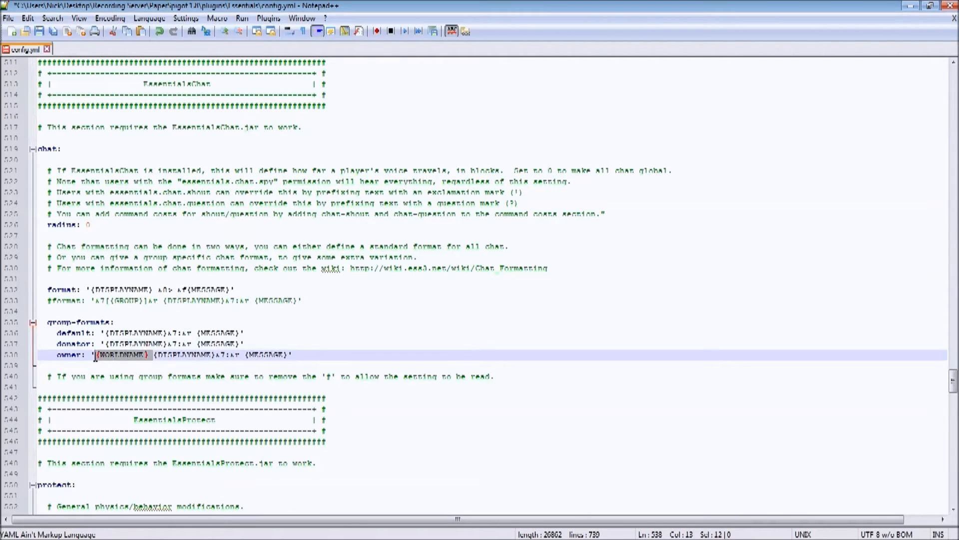
pyautogui.press('Delete')
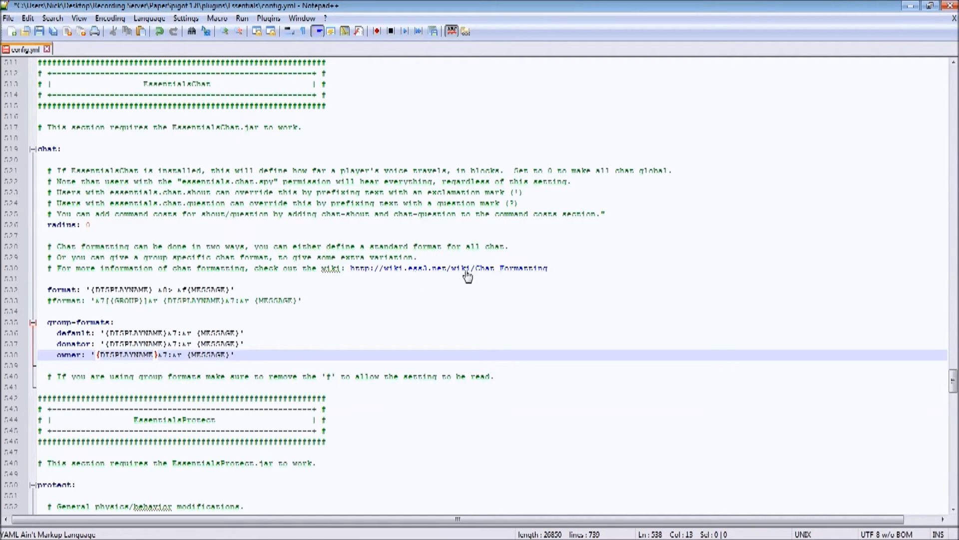
# Change the default group format to '{DISPLAYNAME} &8> &f{MESSAGE}'.
pyautogui.click(179, 332)
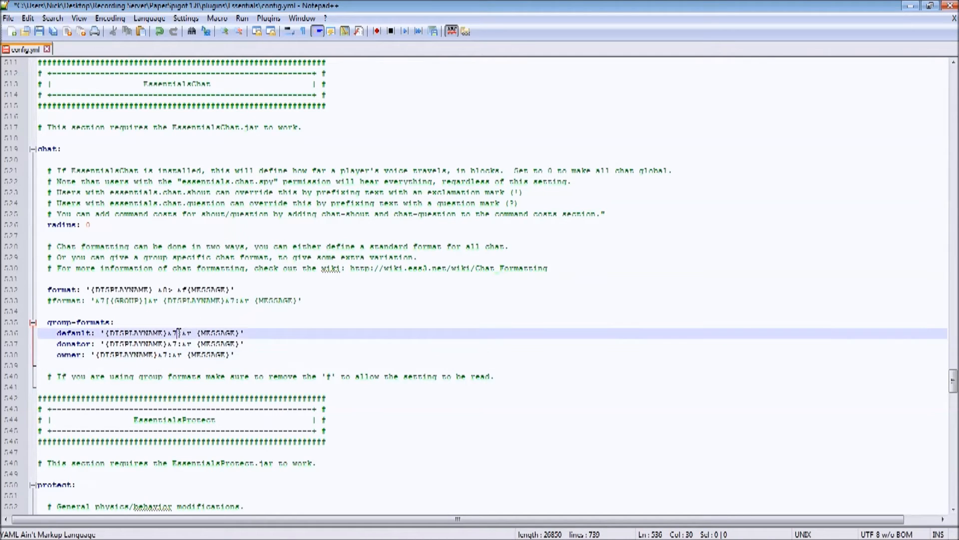
pyautogui.press('BackSpace')
pyautogui.write('8')
pyautogui.press('Left')
pyautogui.press('Left')
pyautogui.press('Right')
pyautogui.press('Right')
pyautogui.press('BackSpace')
pyautogui.write('f')
pyautogui.press('Right')
pyautogui.press('BackSpace')
pyautogui.press('Left')
pyautogui.press('BackSpace')
pyautogui.write('>')
# Copy the default group's format string over the donator and owner format strings.
pyautogui.moveTo(105, 334); pyautogui.dragTo(245, 333)
pyautogui.hotkey('ctrl', 'c')
pyautogui.moveTo(105, 344); pyautogui.dragTo(244, 344)
pyautogui.hotkey('ctrl', 'v')
pyautogui.moveTo(98, 355); pyautogui.dragTo(238, 355)
pyautogui.hotkey('ctrl', 'v')
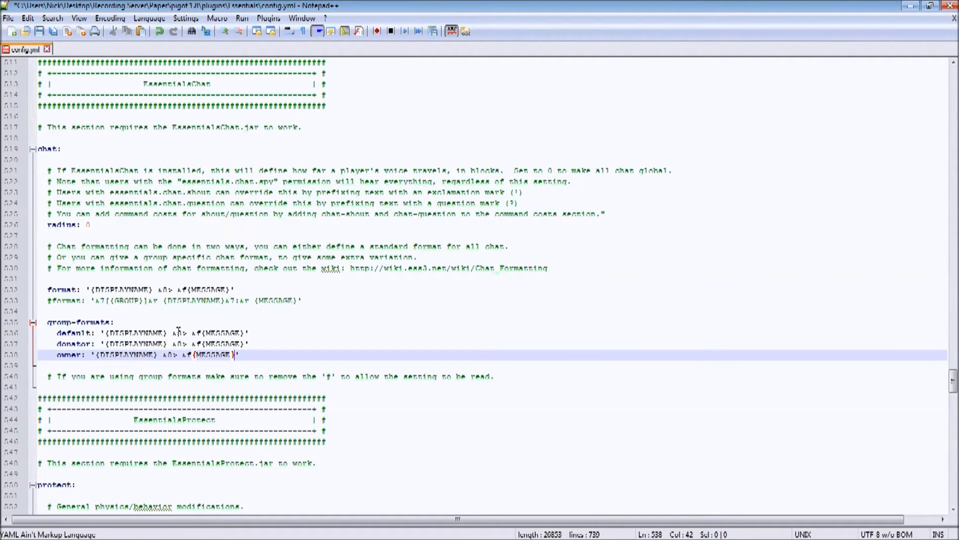
# Set the message colour code to &e for donator and &6 for owner, and save config.yml.
pyautogui.click(204, 343)
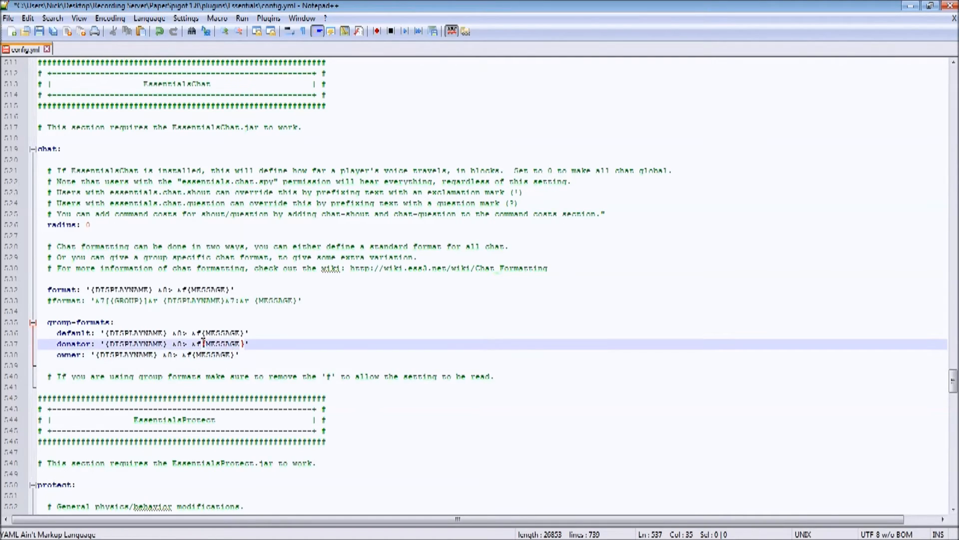
pyautogui.press('BackSpace')
pyautogui.write('e')
pyautogui.click(193, 354)
pyautogui.press('BackSpace')
pyautogui.write('6')
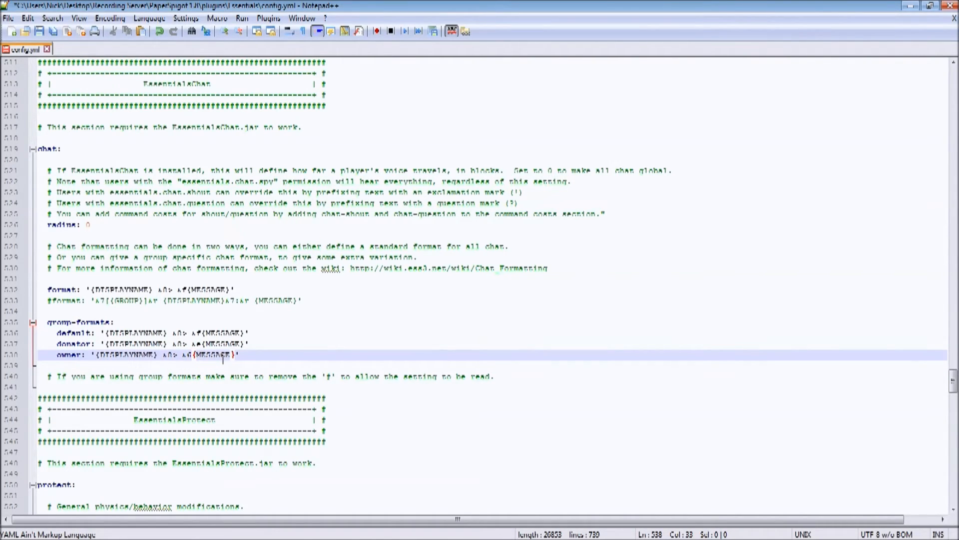
pyautogui.click(40, 32)
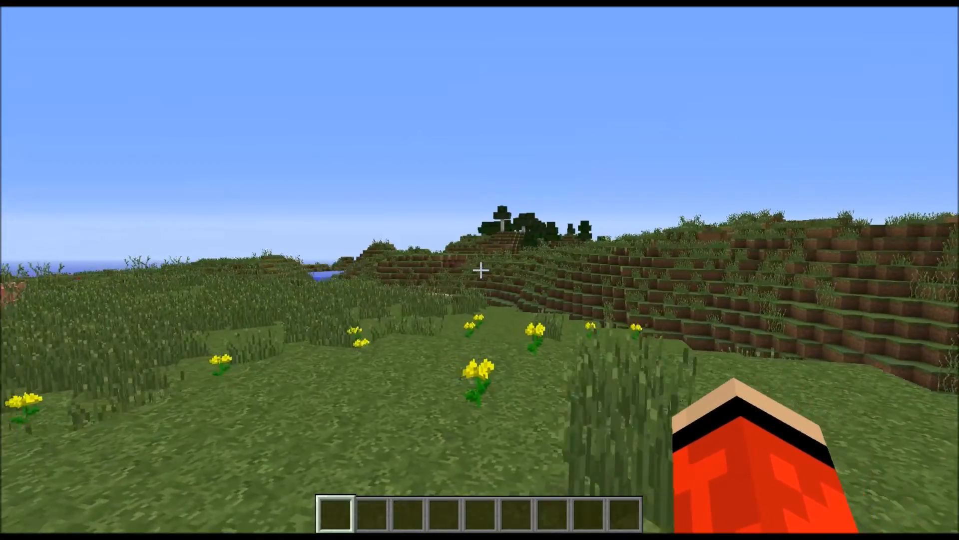
# Switch to Minecraft and send "." and "wadawd" in chat under the owner rank to check its format.
pyautogui.write('at.')
pyautogui.press('Return')
pyautogui.press('s')
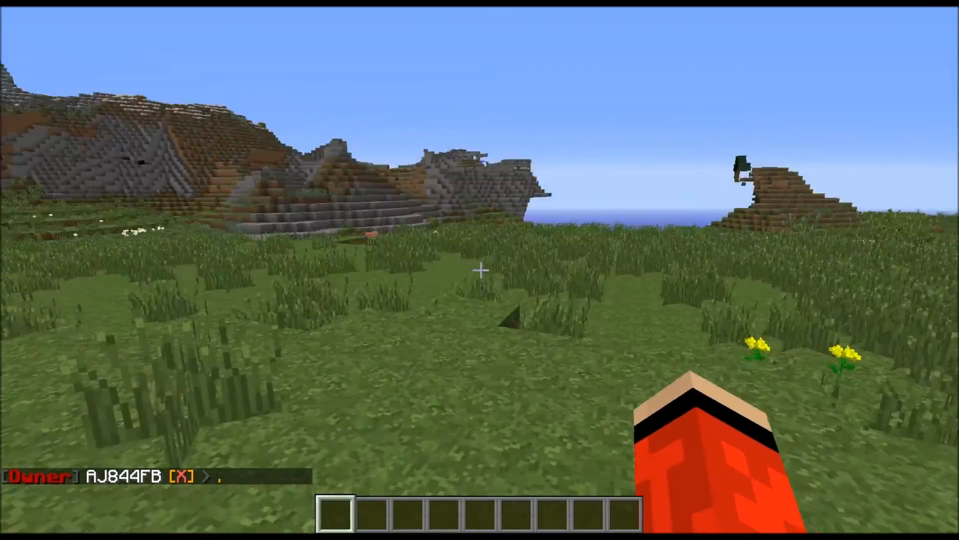
pyautogui.write('twadawd')
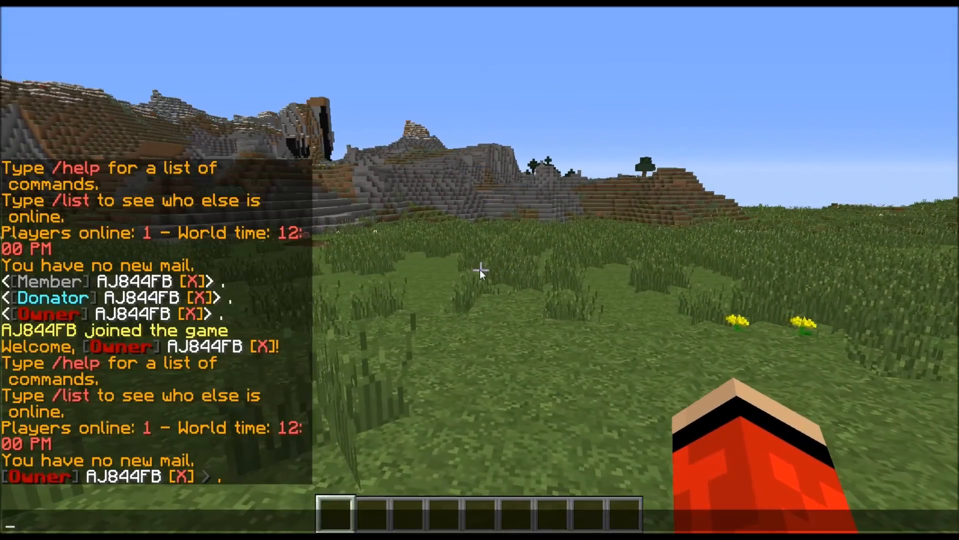
pyautogui.press('Return')
# Send "." and "awdawd" in chat under the default rank to check its message format.
pyautogui.press('t')
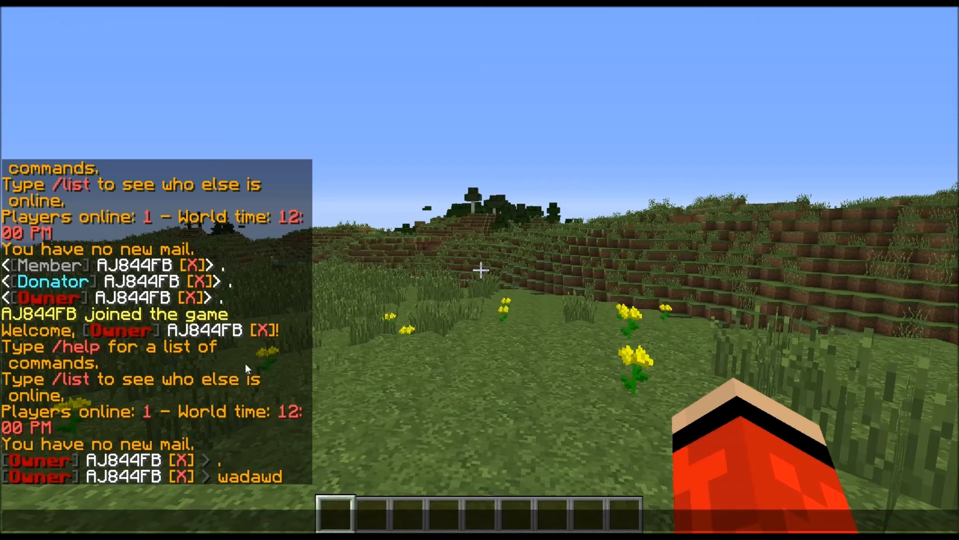
pyautogui.write('.')
pyautogui.press('Return')
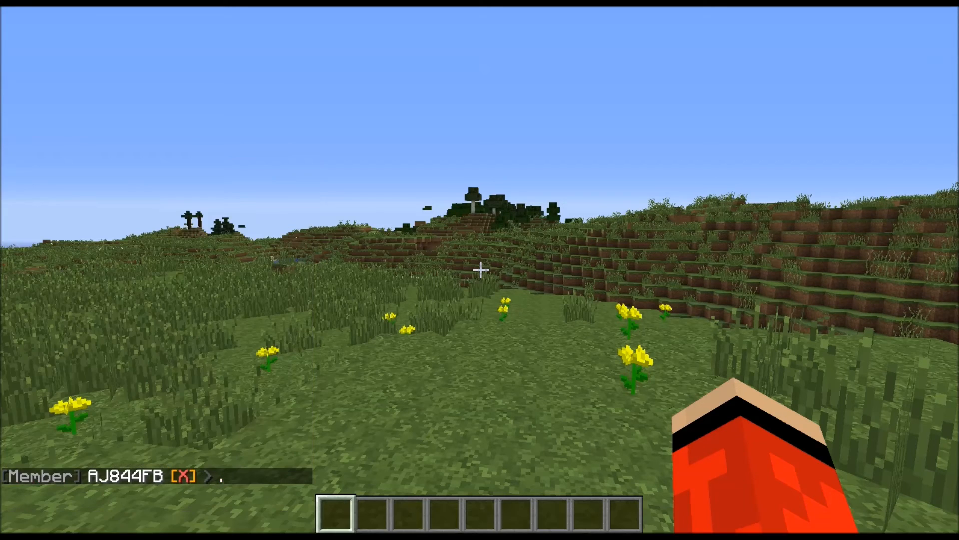
pyautogui.write('tawdawd')
pyautogui.press('Return')
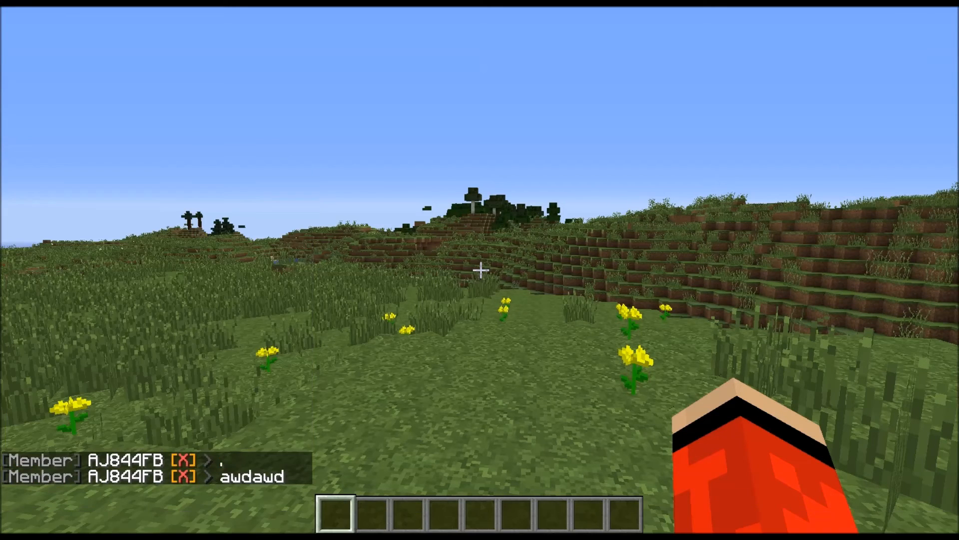
# Send "." and "wdawdawd" in chat under the donator rank to check its message colour.
pyautogui.press('t')
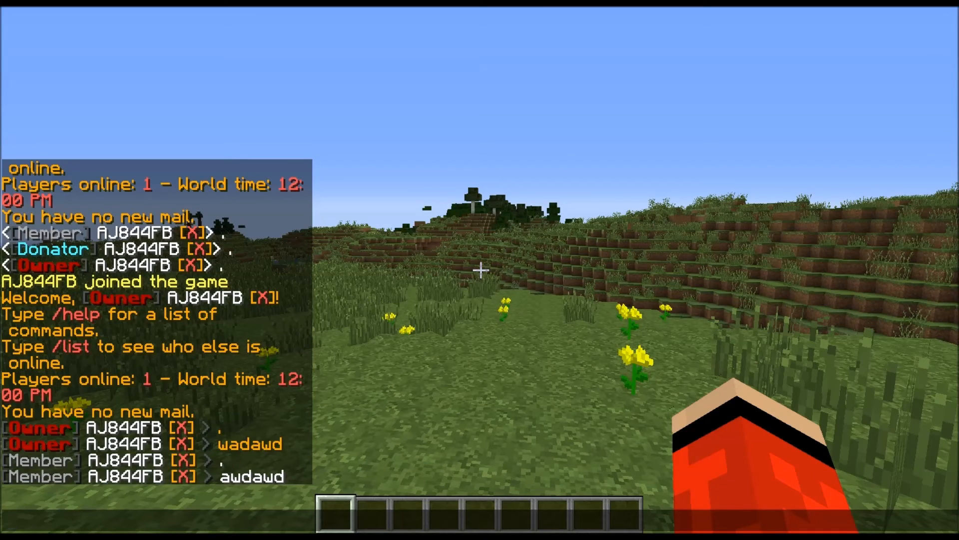
pyautogui.write('.')
pyautogui.press('Return')
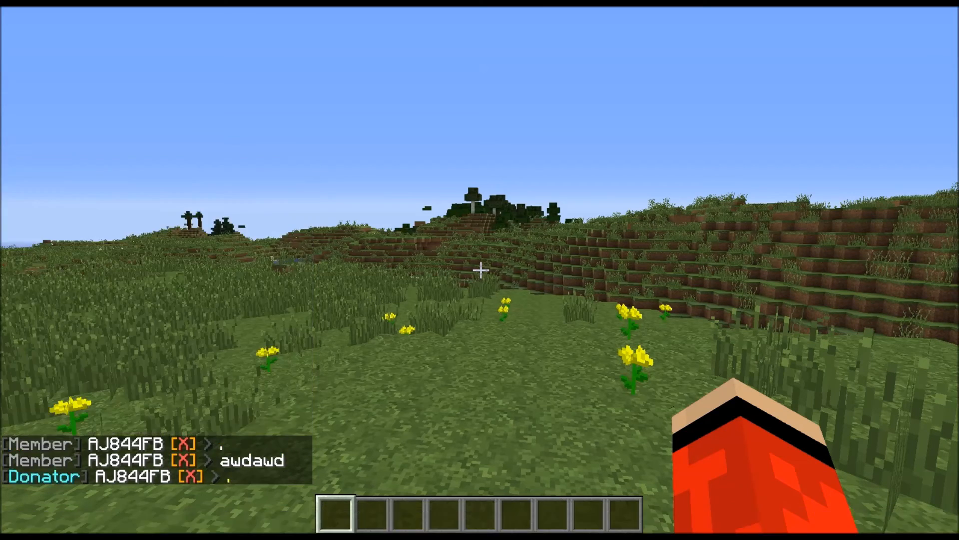
pyautogui.write('twdawdawd')
pyautogui.press('Return')
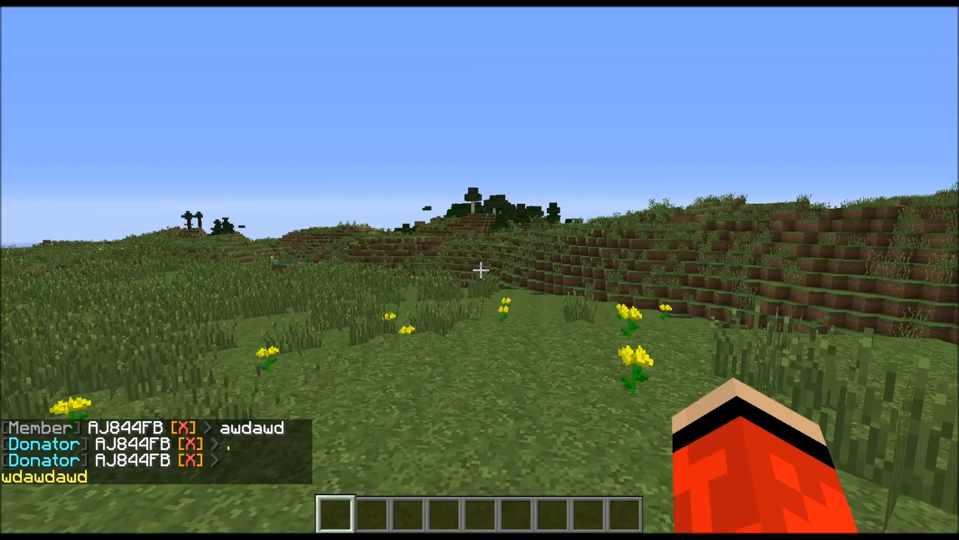
pyautogui.press('s')
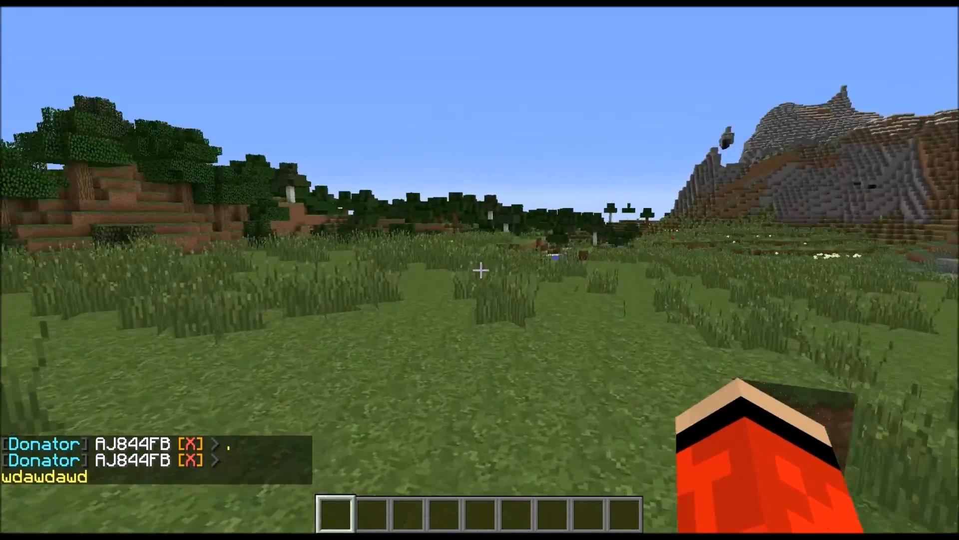
pyautogui.press('s')
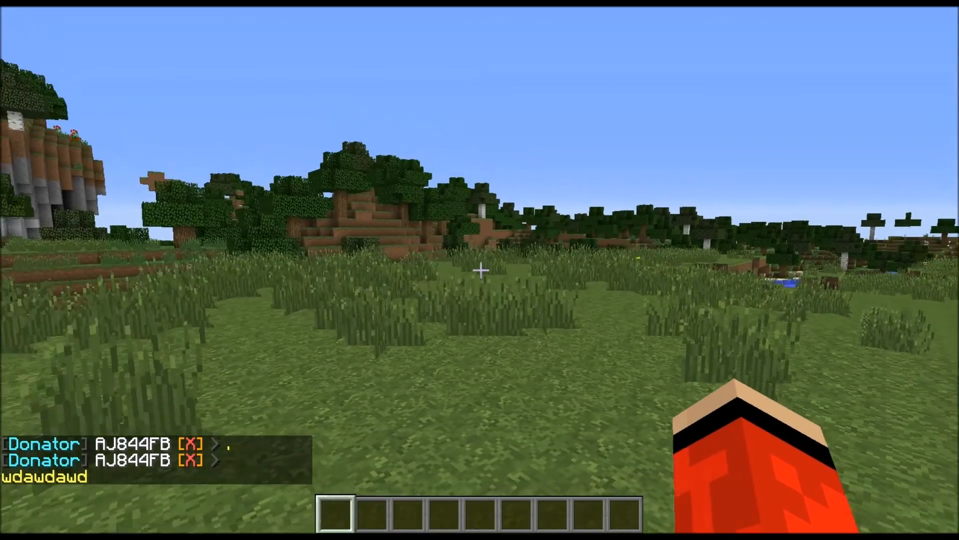
pyautogui.press('s')
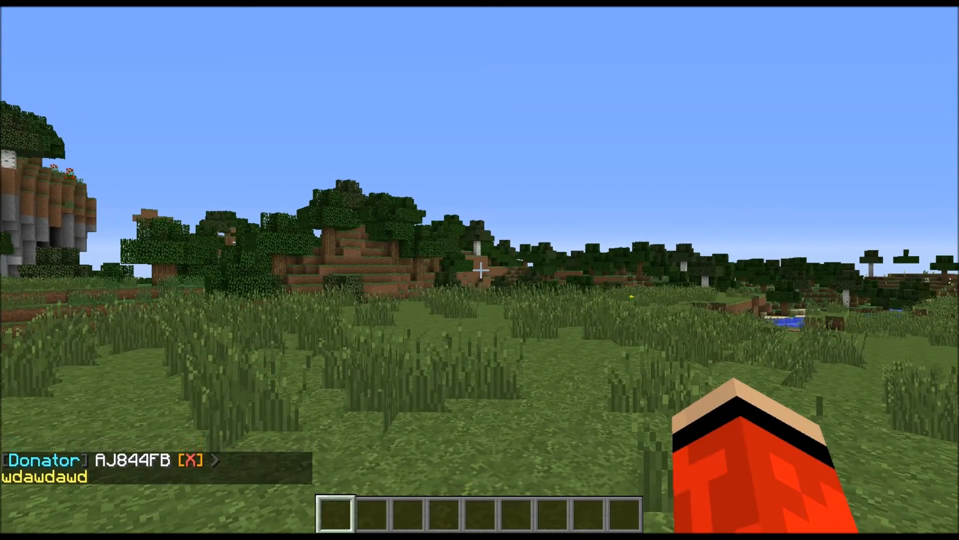
pyautogui.press('w')
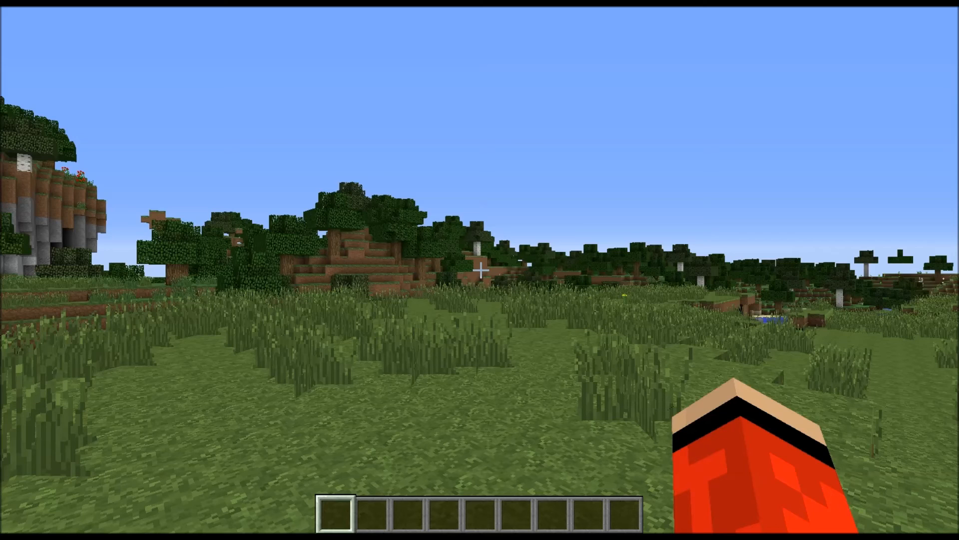
# Write the command template "/pex user <player> group add <group>" in chat without sending it, and clear the entry.
pyautogui.press('t')
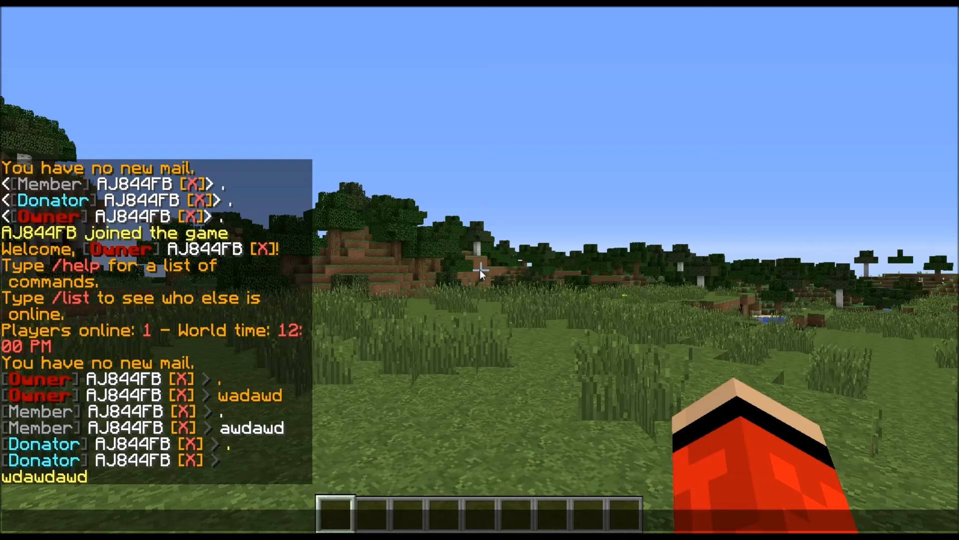
pyautogui.write('/pex user <pla')
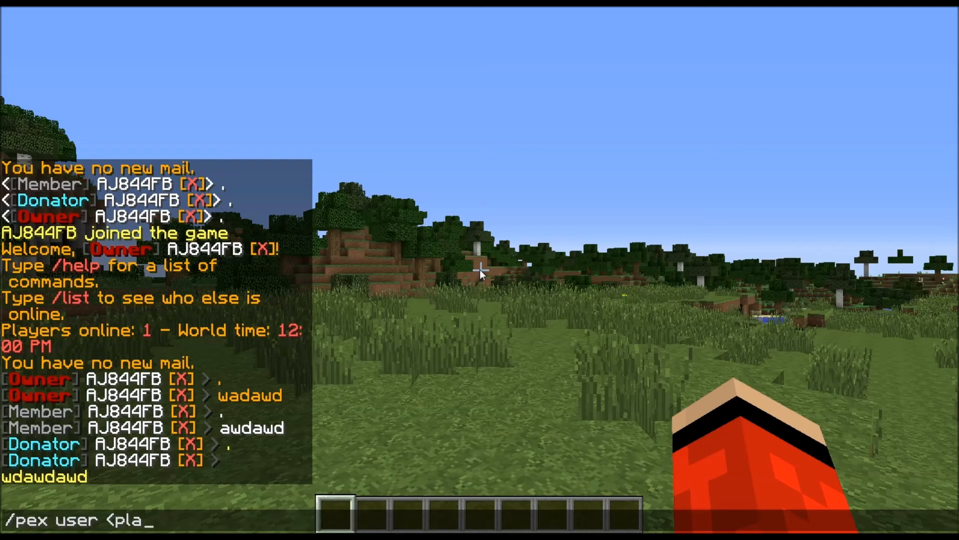
pyautogui.write('yer>')
pyautogui.write(' group ad')
pyautogui.write('d')
pyautogui.press('BackSpace')
pyautogui.press('BackSpace')
pyautogui.press('BackSpace')
pyautogui.write('se')
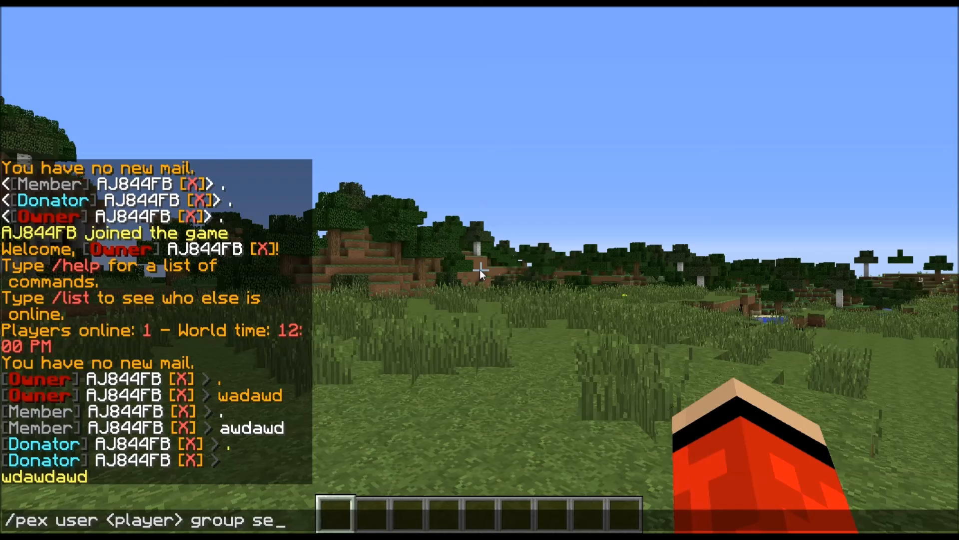
pyautogui.press('BackSpace')
pyautogui.press('BackSpace')
pyautogui.write('add <')
pyautogui.press('BackSpace')
pyautogui.write('gr')
pyautogui.press('BackSpace')
pyautogui.press('BackSpace')
pyautogui.write('<group>')
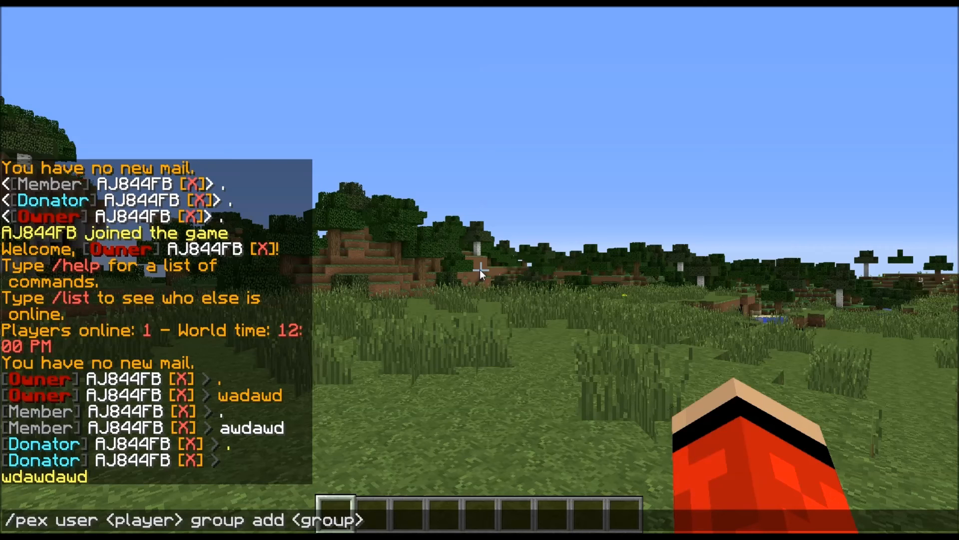
pyautogui.press('Left')
pyautogui.press('Left')
pyautogui.press('Left')
pyautogui.press('Left')
pyautogui.press('Left')
pyautogui.press('Left')
pyautogui.press('Left')
pyautogui.press('Left')
pyautogui.hotkey('ctrl', 'a')
pyautogui.press('BackSpace')
# Write "/pex user <player>" in the chat entry without sending it, and erase it.
pyautogui.write('/pex')
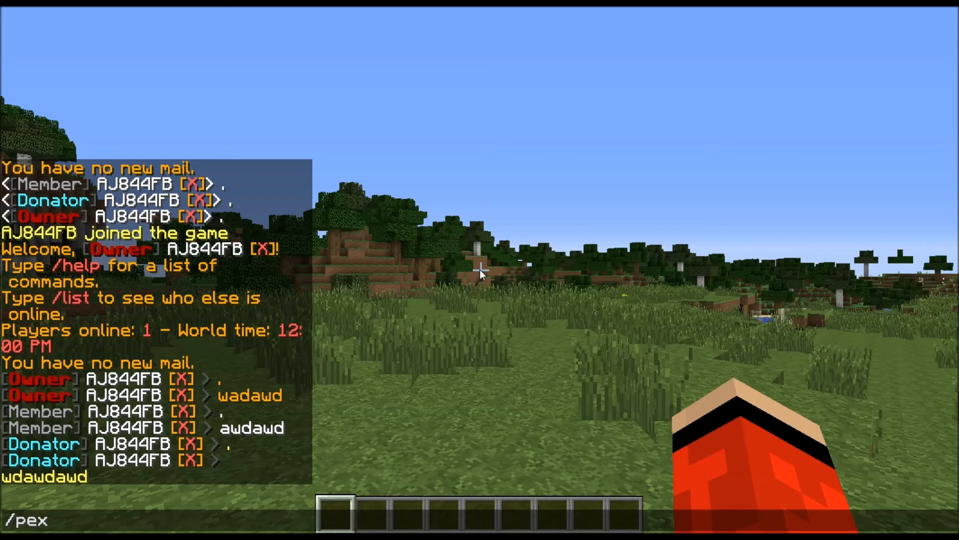
pyautogui.write(' user <player>')
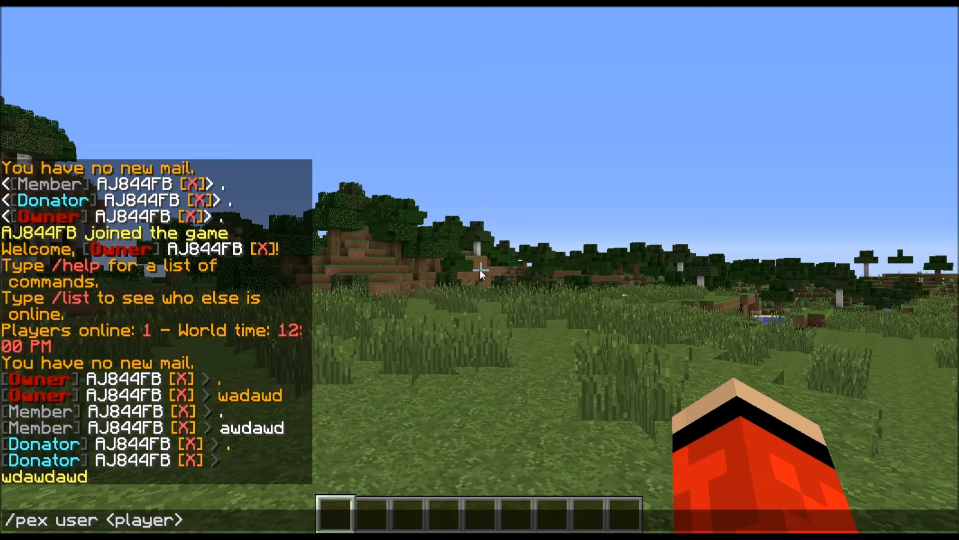
pyautogui.hotkey('ctrl', 'a')
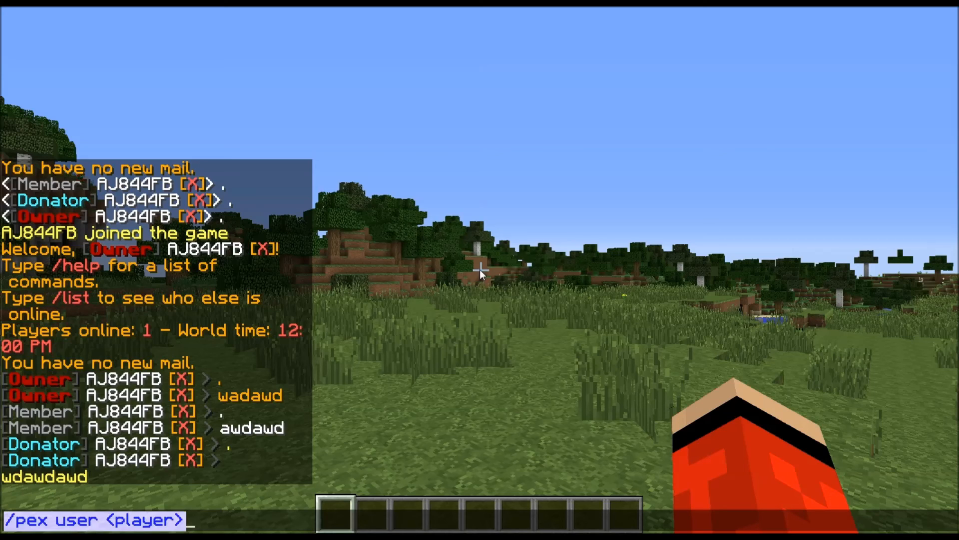
pyautogui.press('BackSpace')
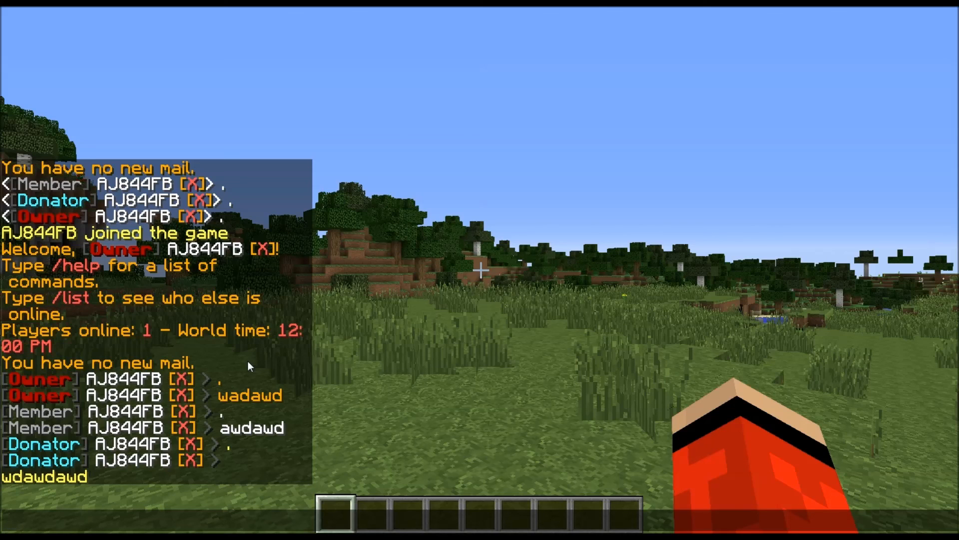
# Close the chat and switch the camera to the third-person view facing the character's front.
pyautogui.press('Escape')
pyautogui.press('F5')
pyautogui.press('F5')
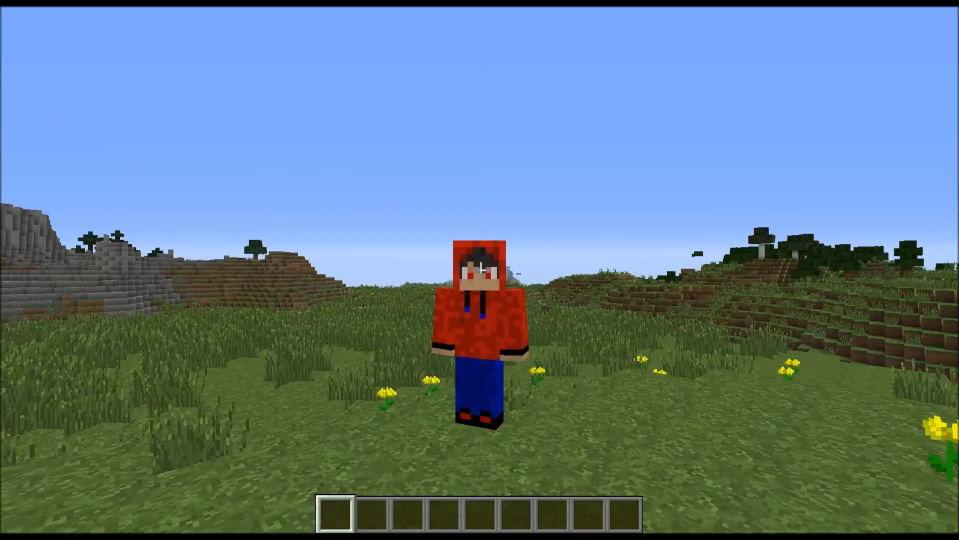
pyautogui.press('w')
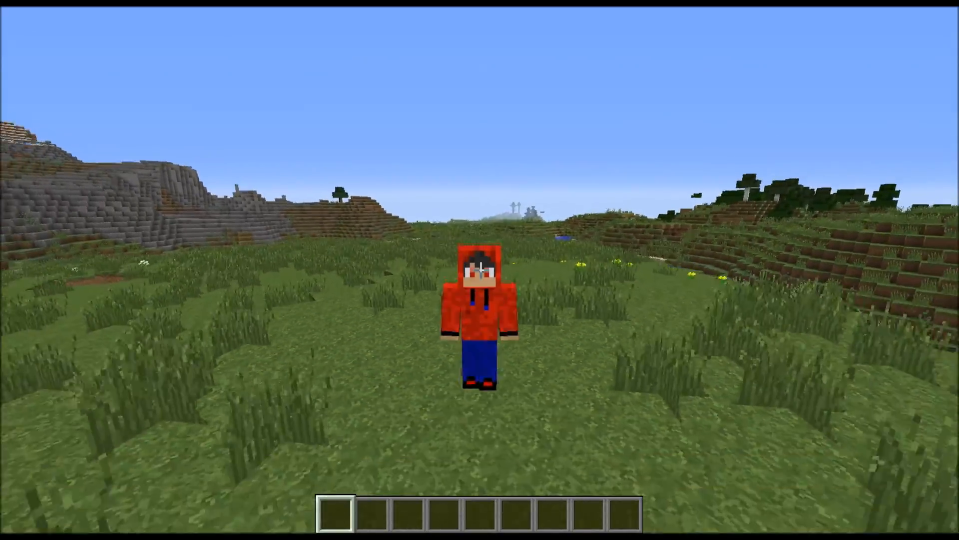
pyautogui.press('w')
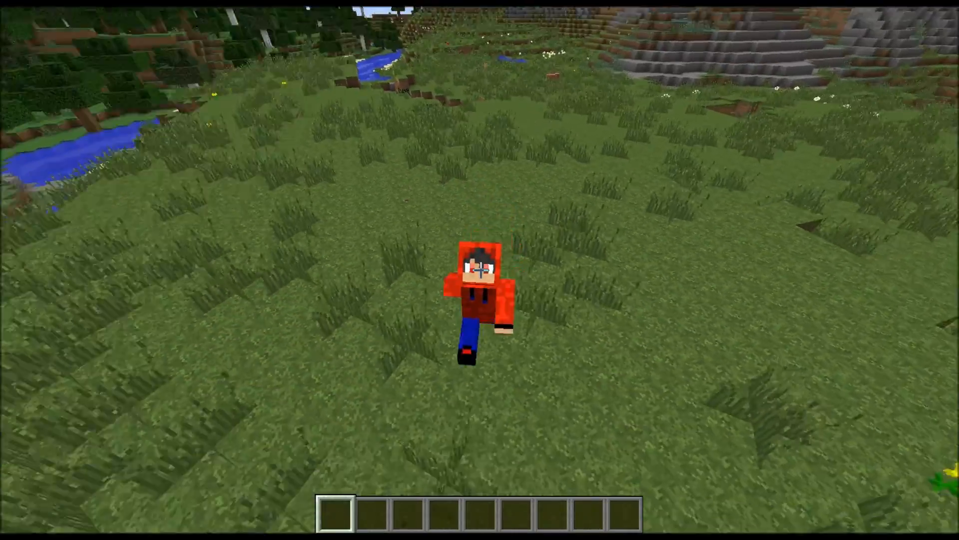
pyautogui.press('w')
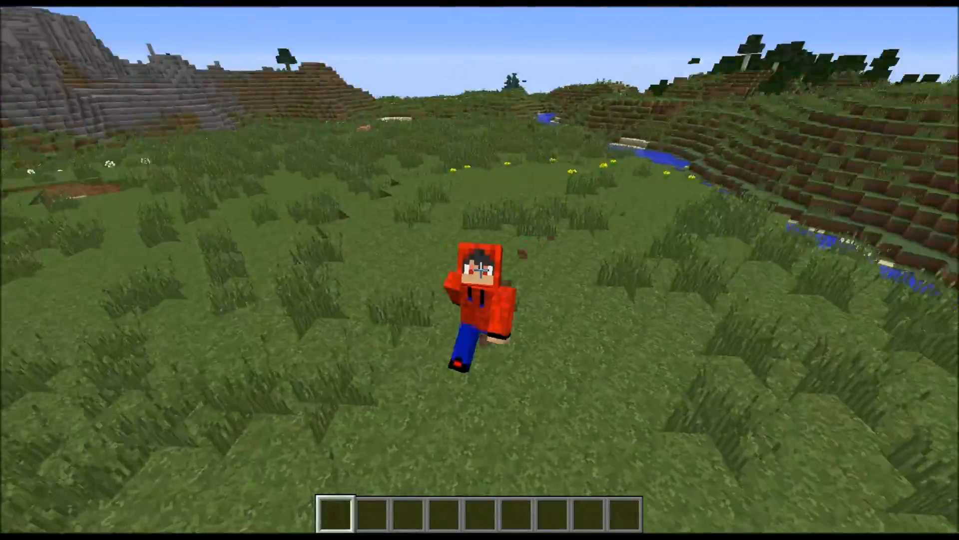
pyautogui.press('w')
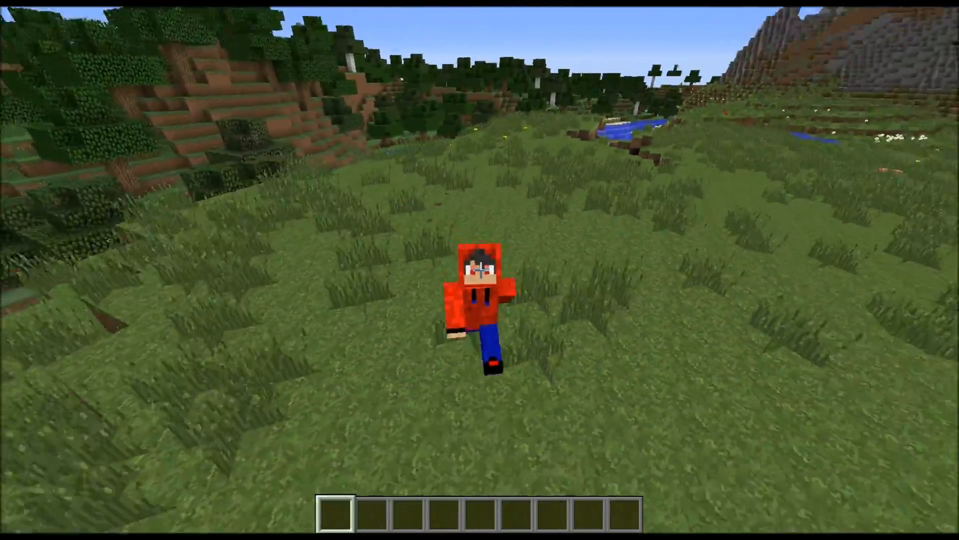
pyautogui.press('w')
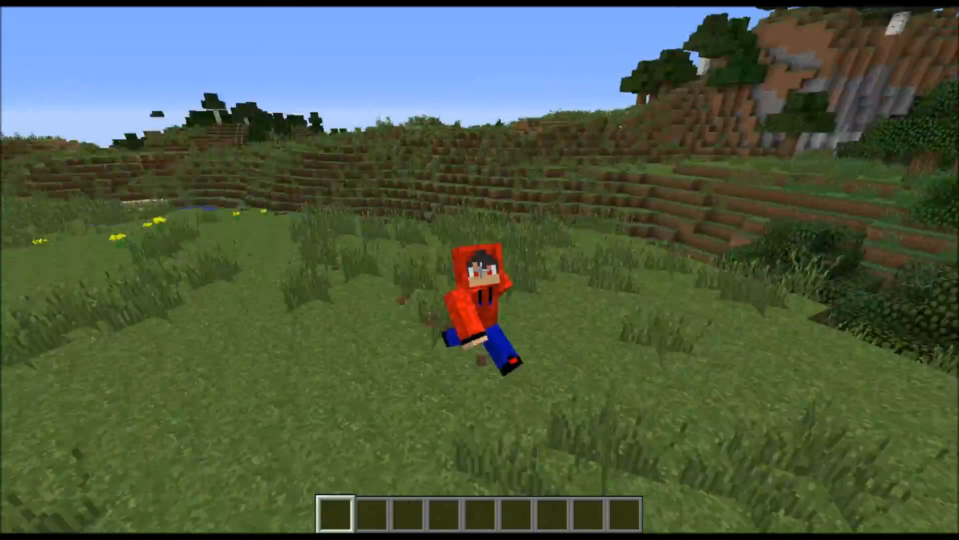
pyautogui.press('w')
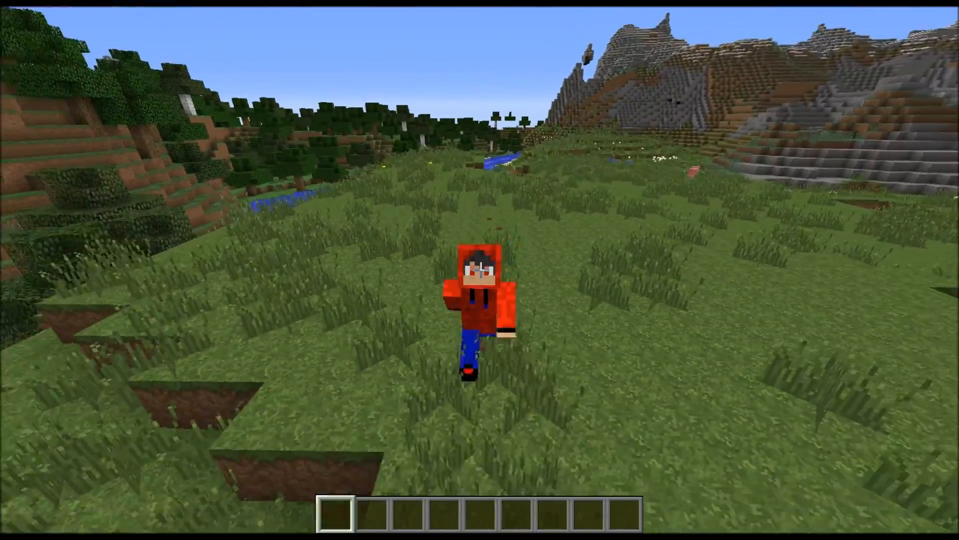
pyautogui.press('w')
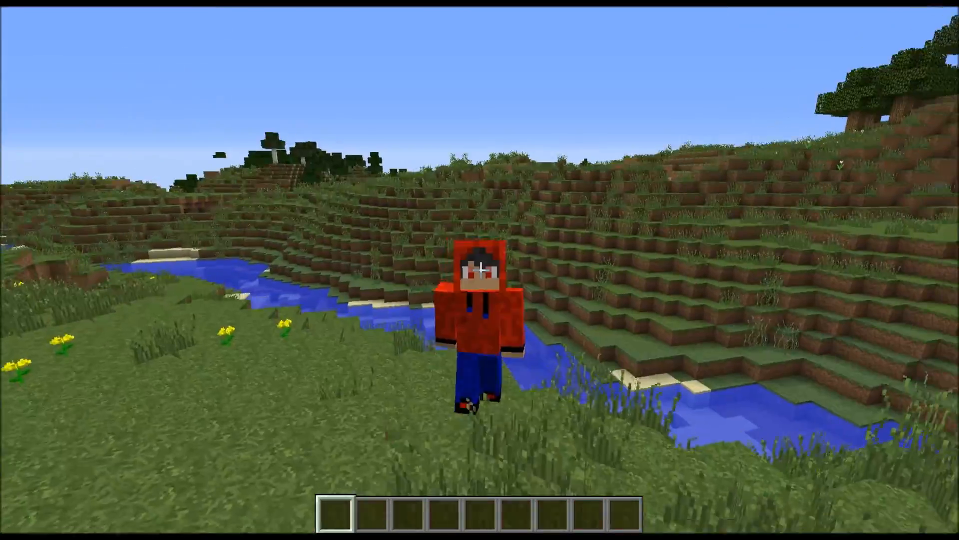
pyautogui.press('w')
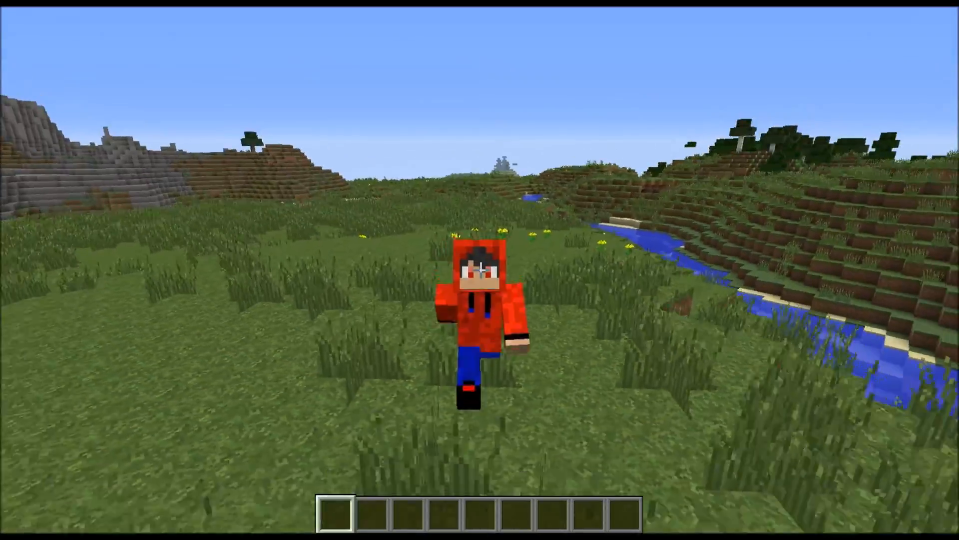
pyautogui.press('w')
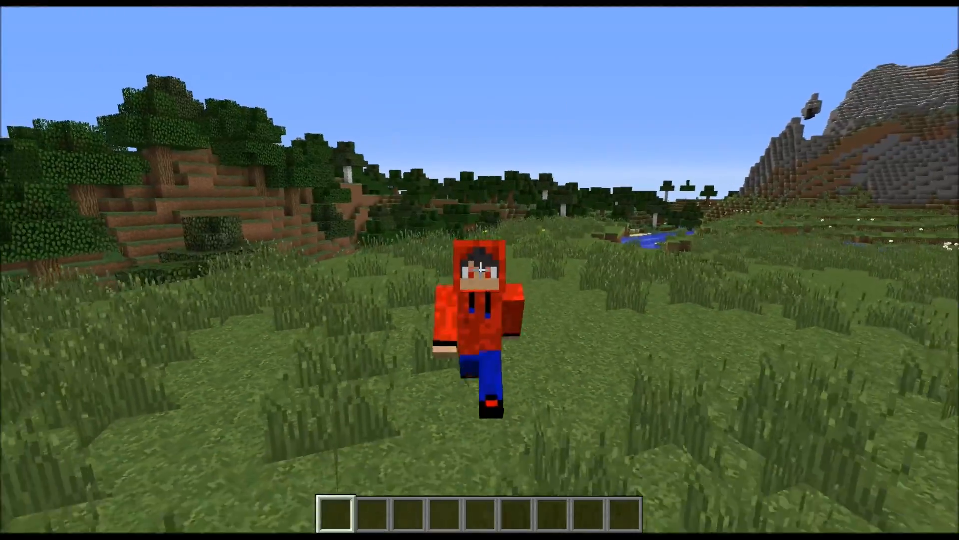
pyautogui.press('w')
pyautogui.press('w')
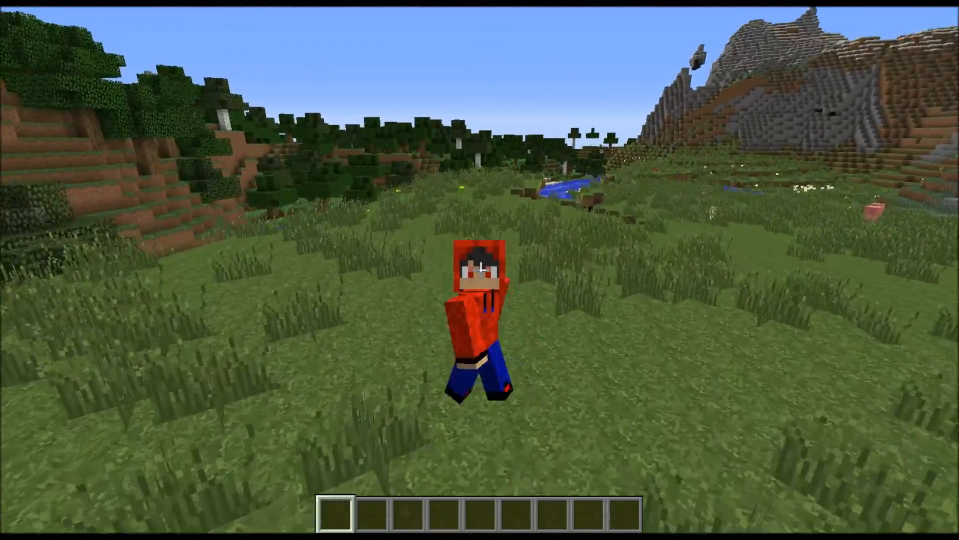
pyautogui.press('w')
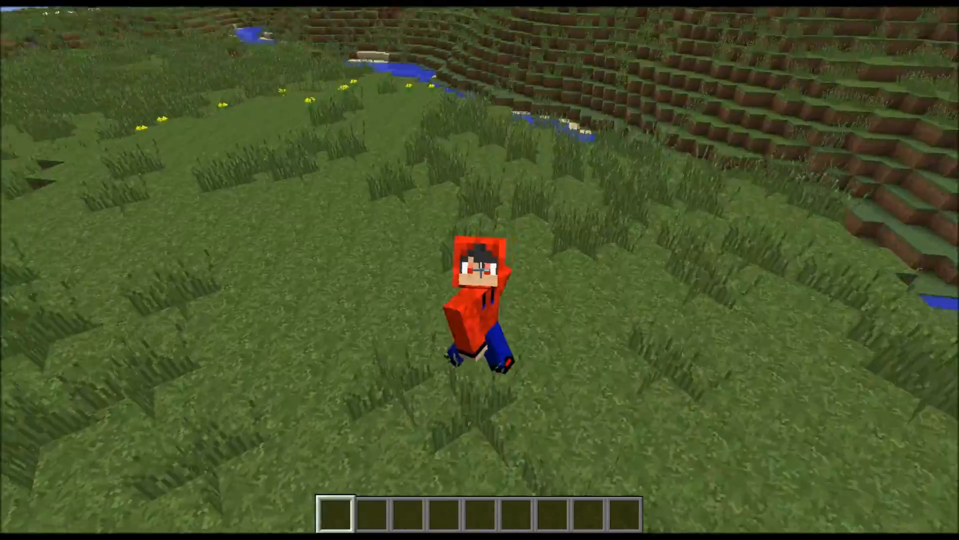
pyautogui.press('s')
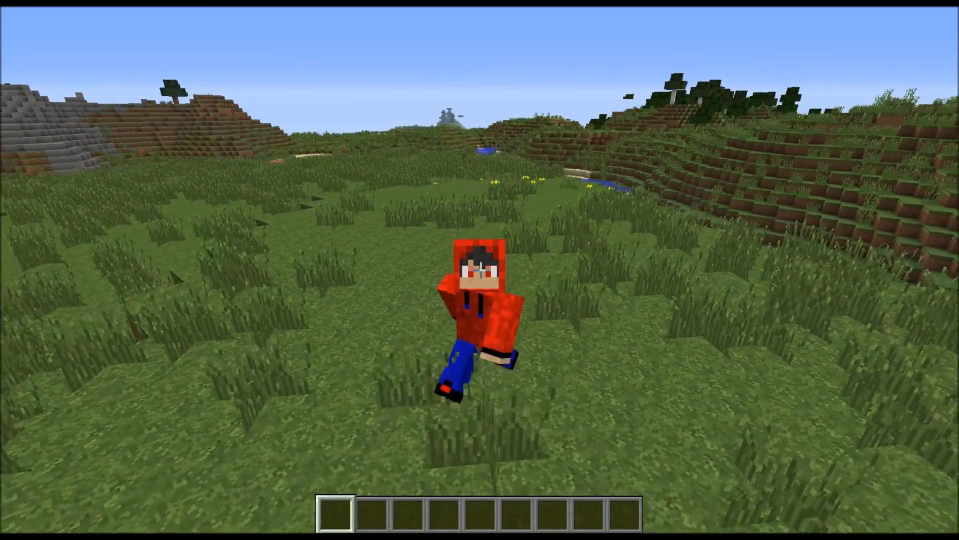
pyautogui.press('s')
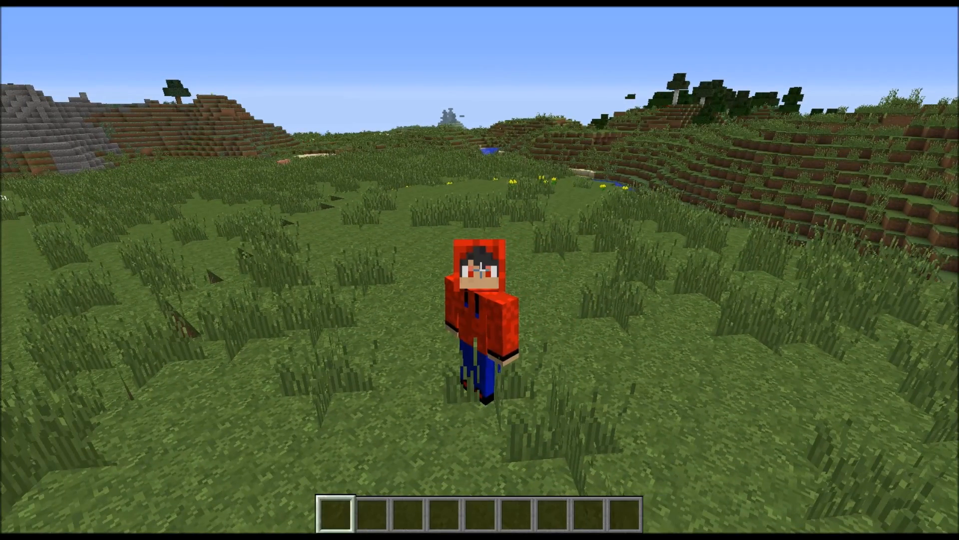